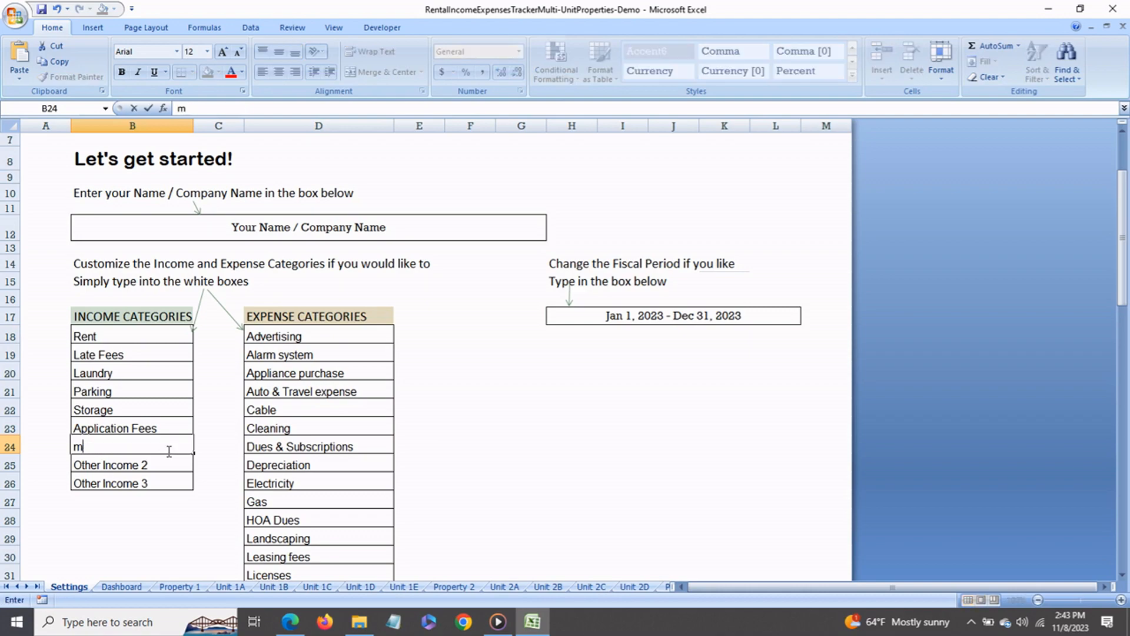
- Rename the income category in B24 as More Income and the Other Expense 1 category as Another Expense
left_click(303, 427)
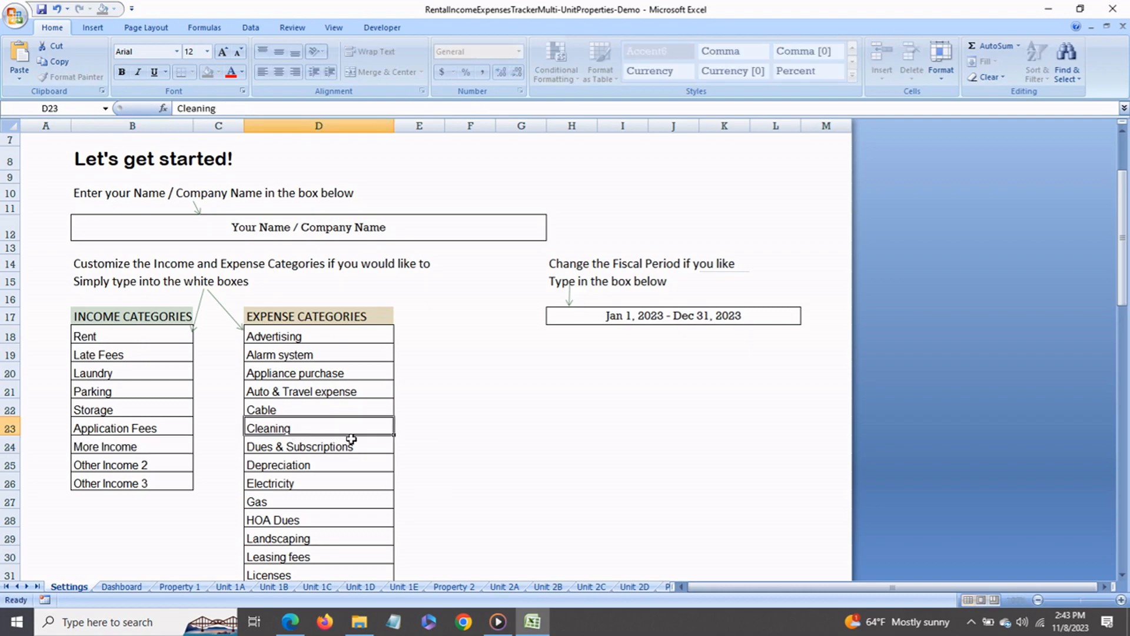
scroll(353, 441, "down", 10)
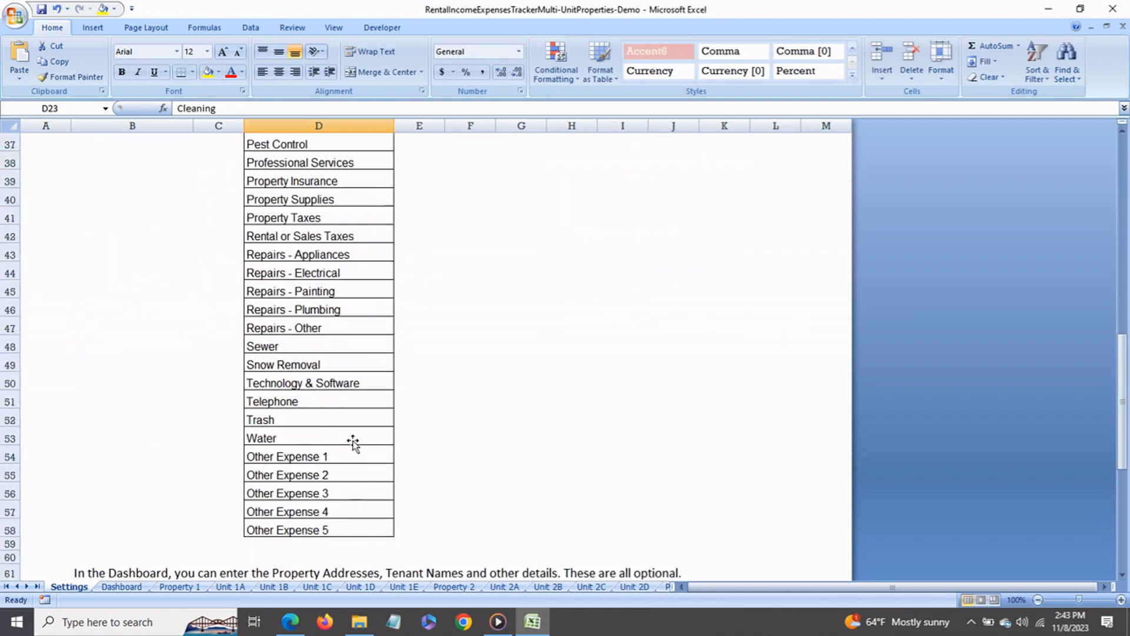
left_click(300, 461)
type("Another Expense")
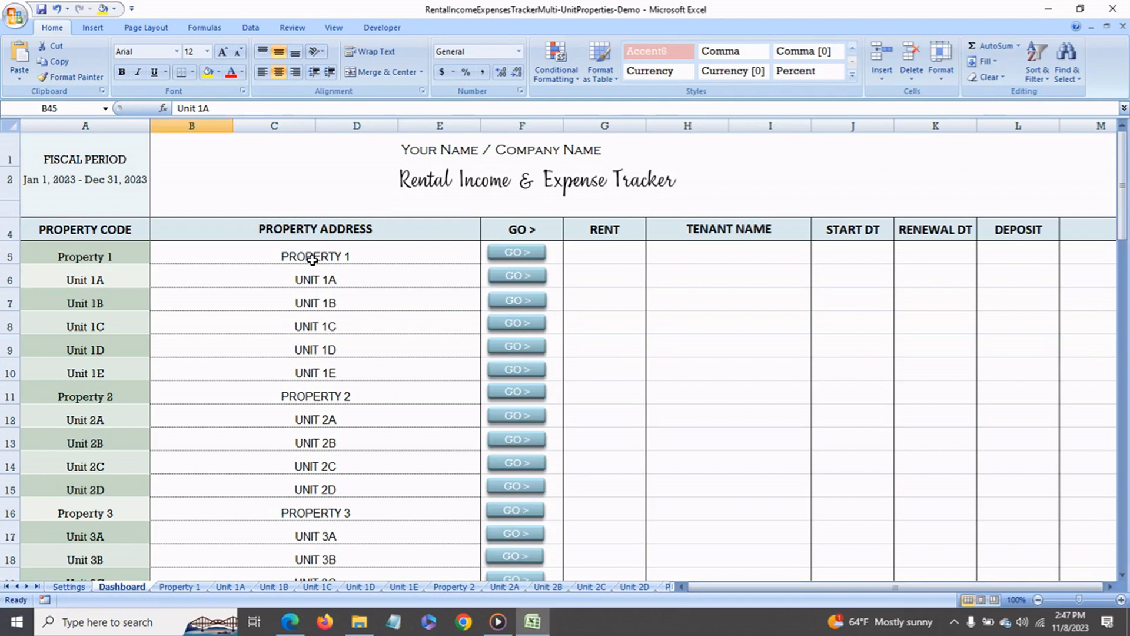
- Look through the Dashboard's list of properties and units, from Property 1 down to Property 10
scroll(299, 348, "down", 4)
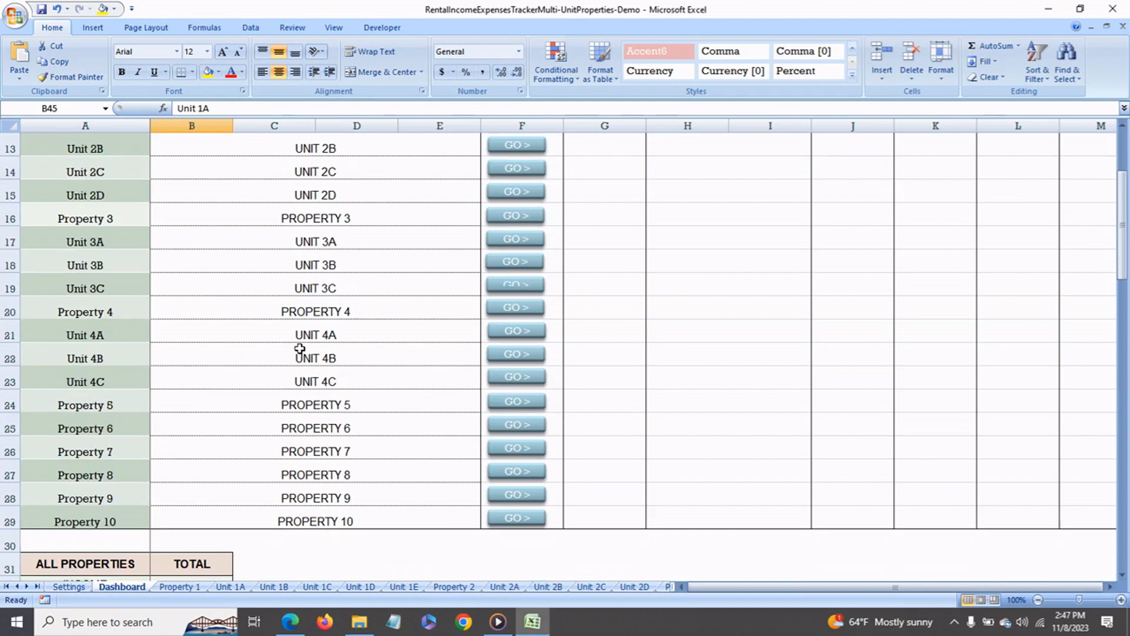
scroll(299, 348, "down", 1)
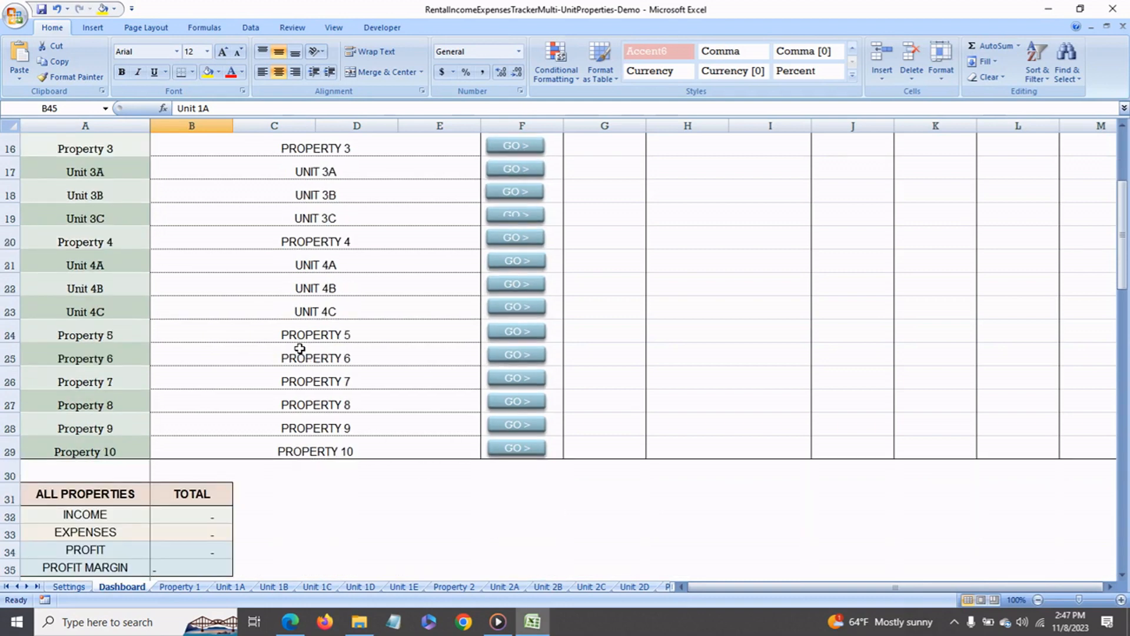
scroll(300, 349, "up", 1)
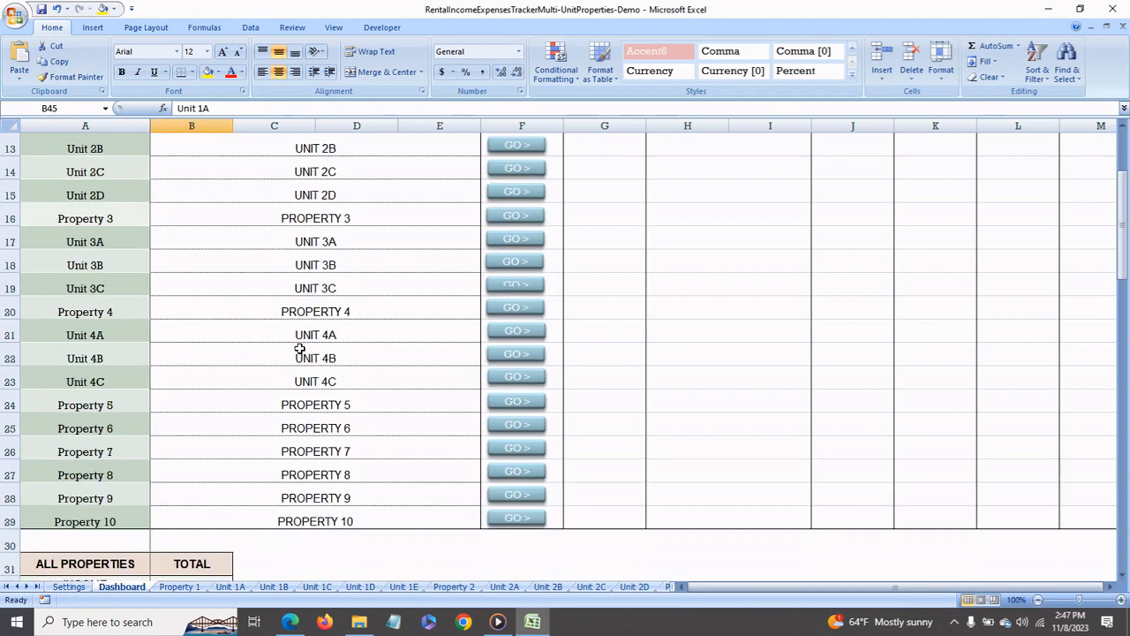
scroll(300, 349, "up", 1)
scroll(300, 349, "up", 2)
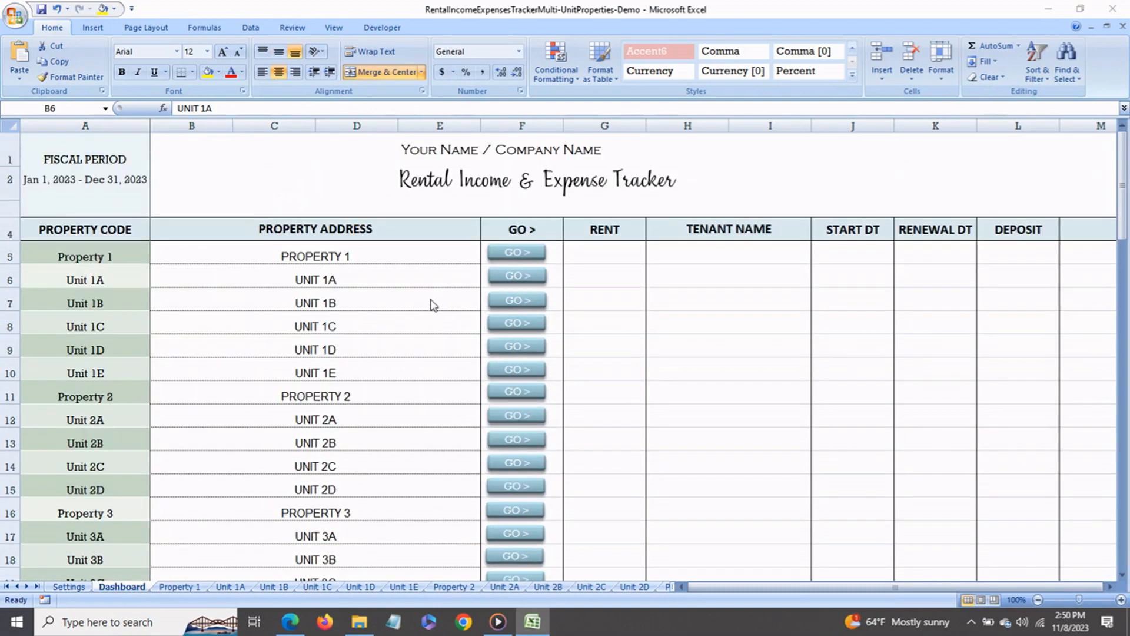
scroll(434, 304, "down", 2)
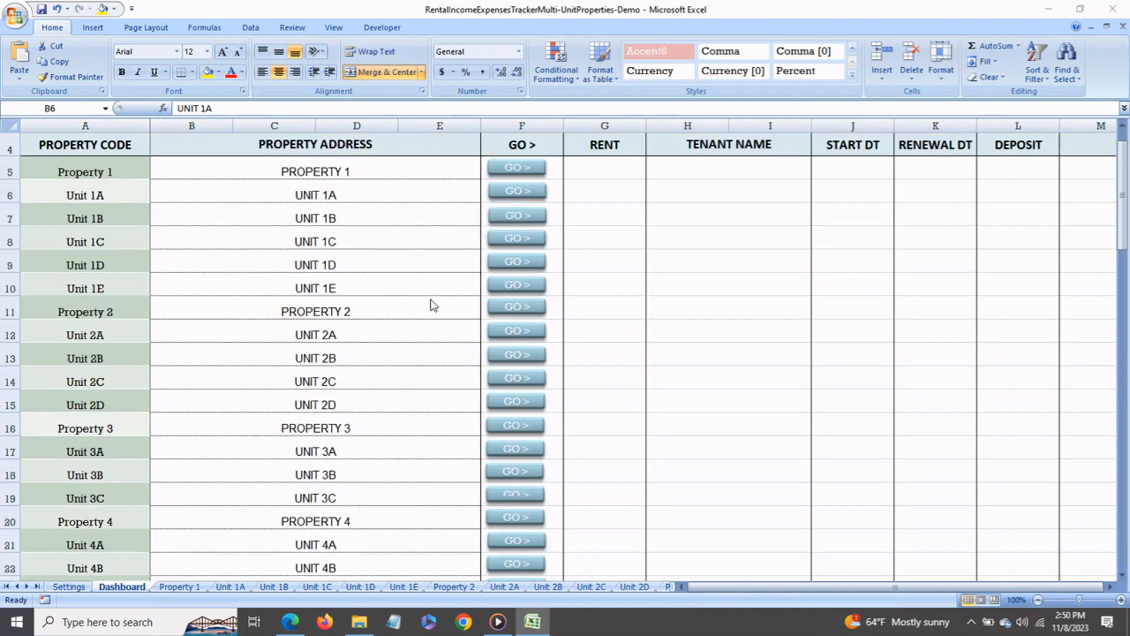
scroll(434, 304, "down", 3)
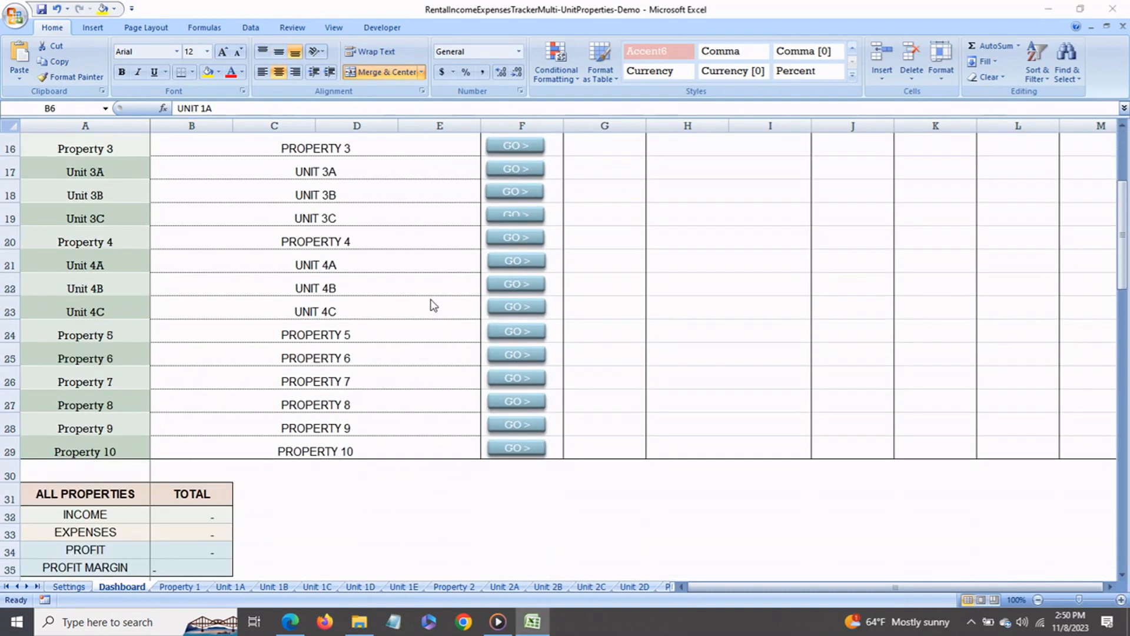
left_click(421, 288)
left_click(421, 267)
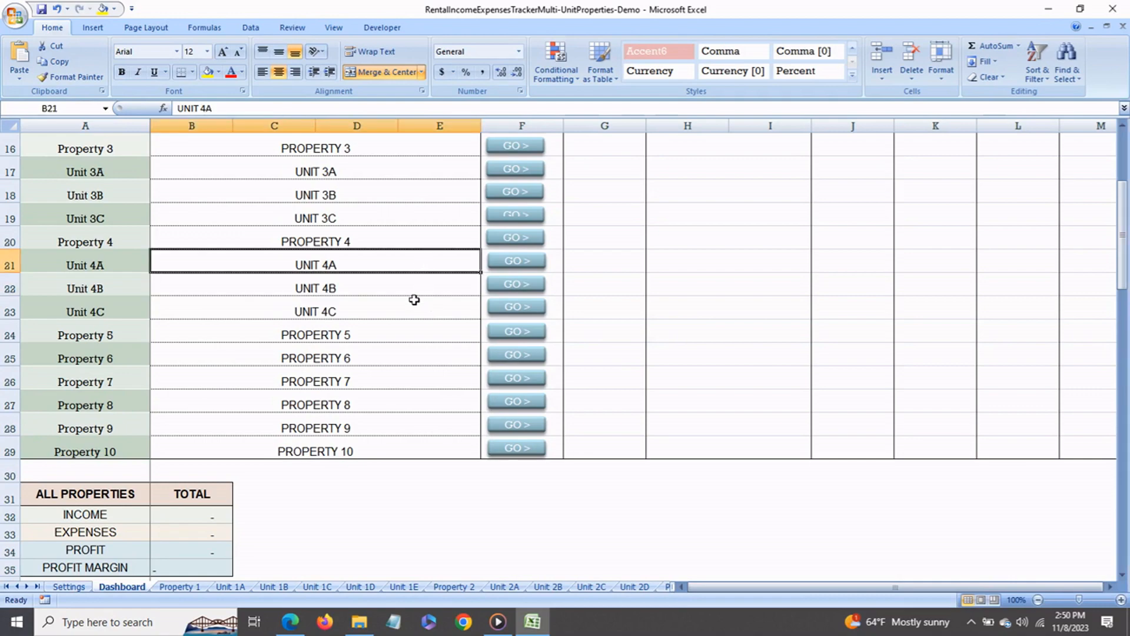
left_click(414, 306)
scroll(436, 320, "up", 5)
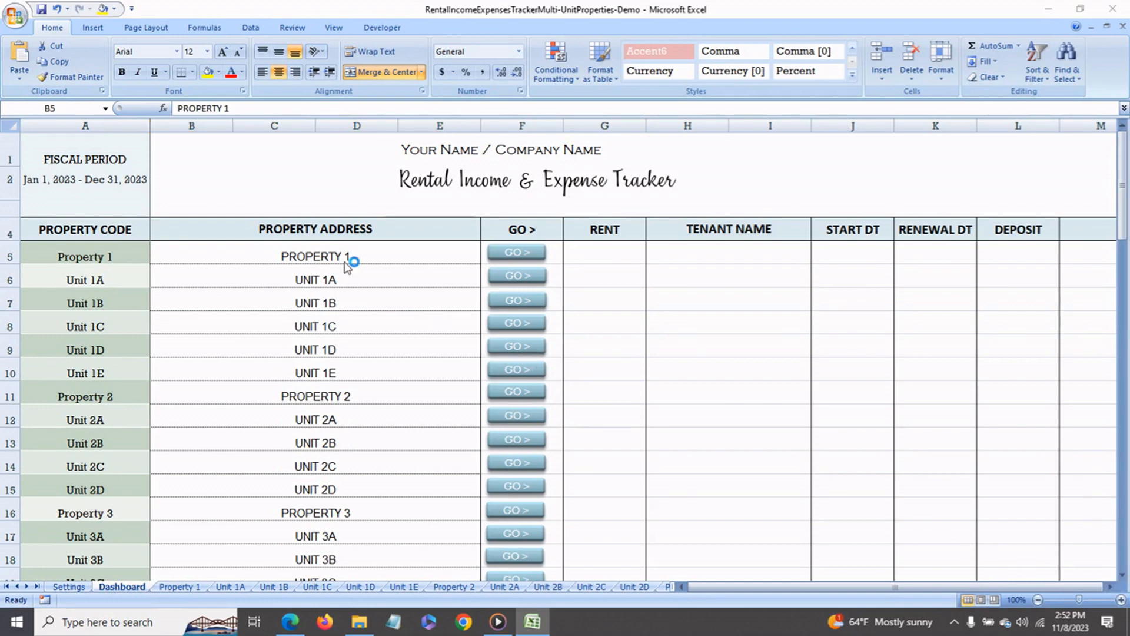
- Enter the street address for Property 1 in the Dashboard's property address column
left_click(330, 260)
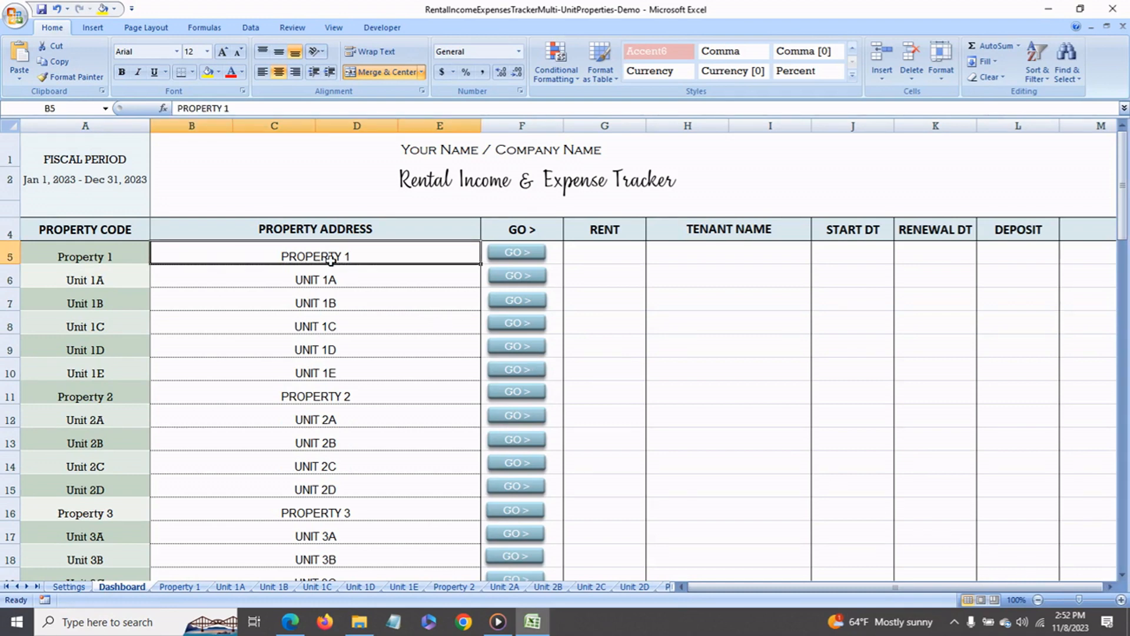
type("1 Apple St")
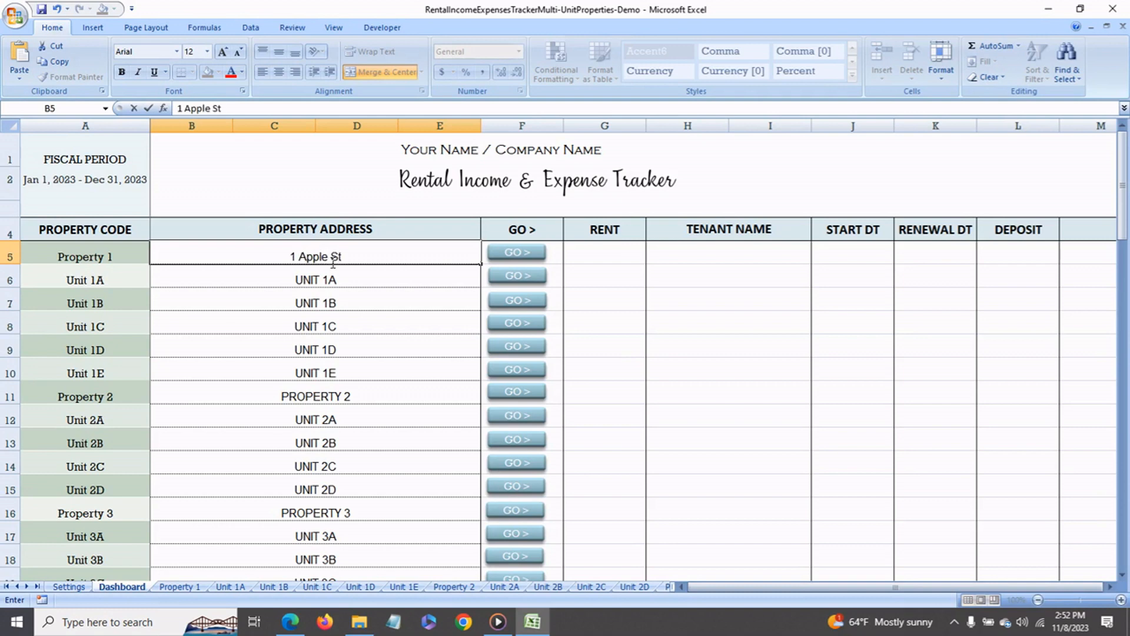
key("Return")
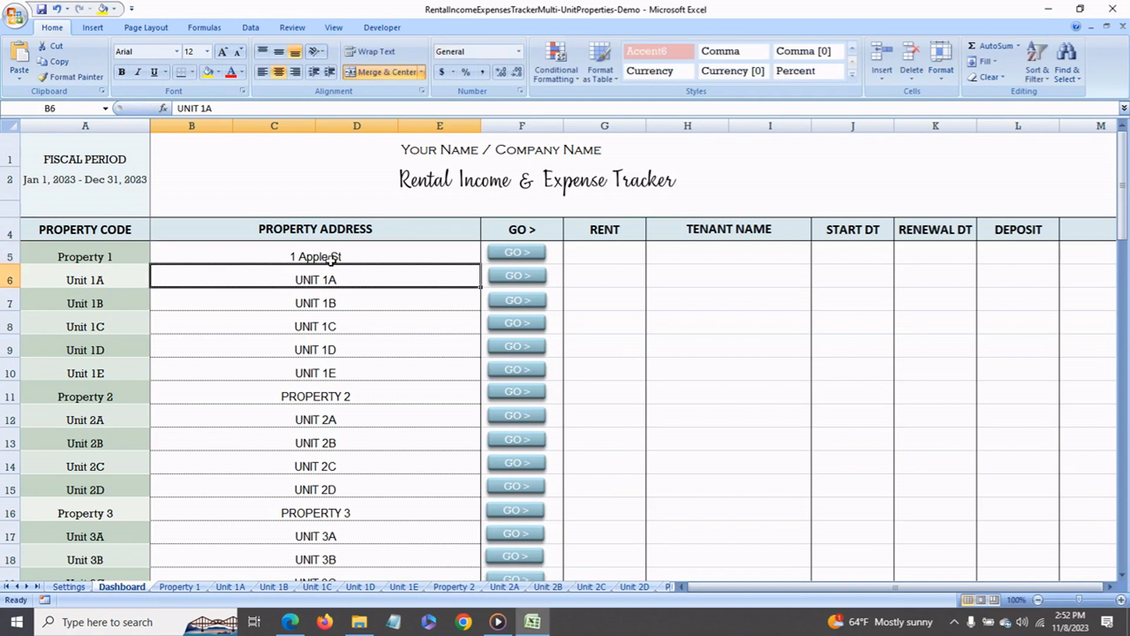
left_click(346, 306)
left_click(346, 326)
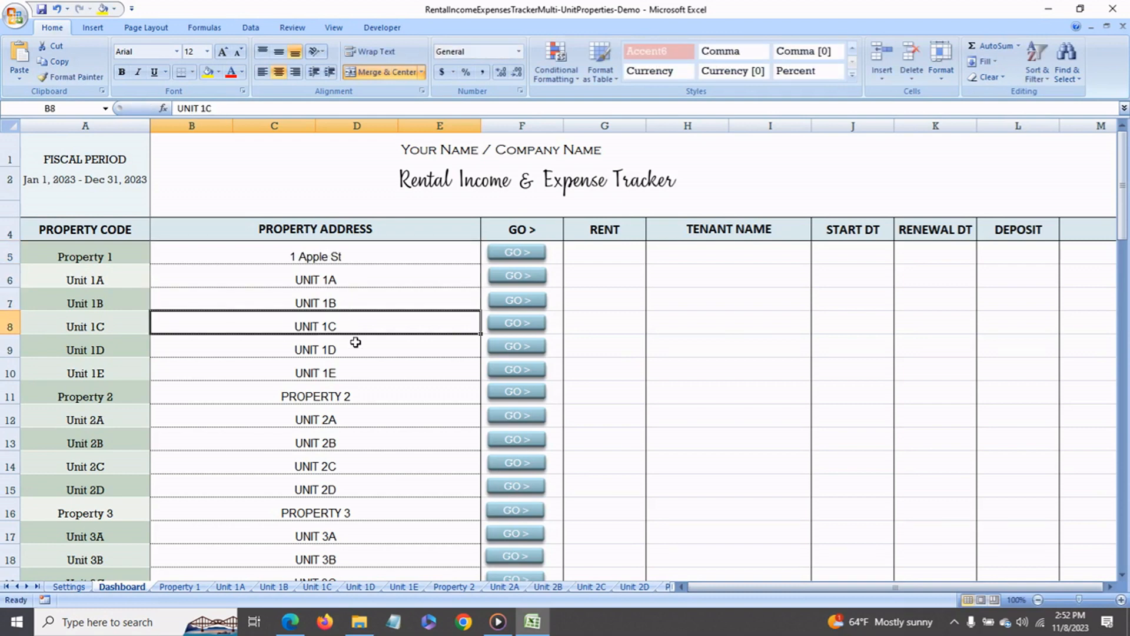
left_click(354, 347)
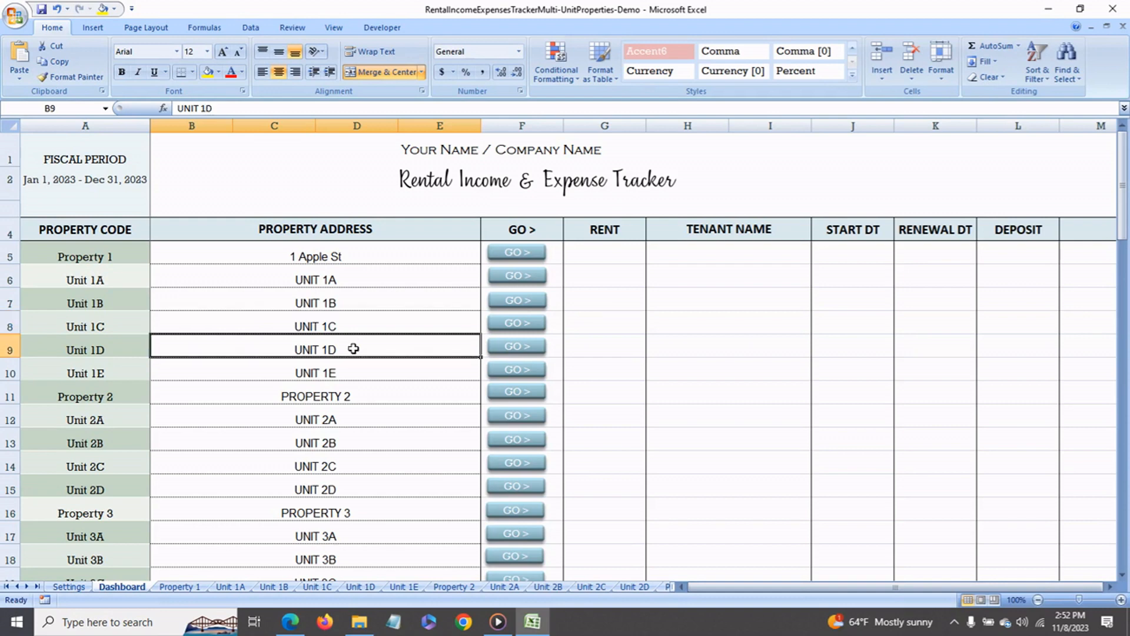
left_click(373, 261)
- Replace the property address entry for Unit 1E with Building 1
left_click(361, 378)
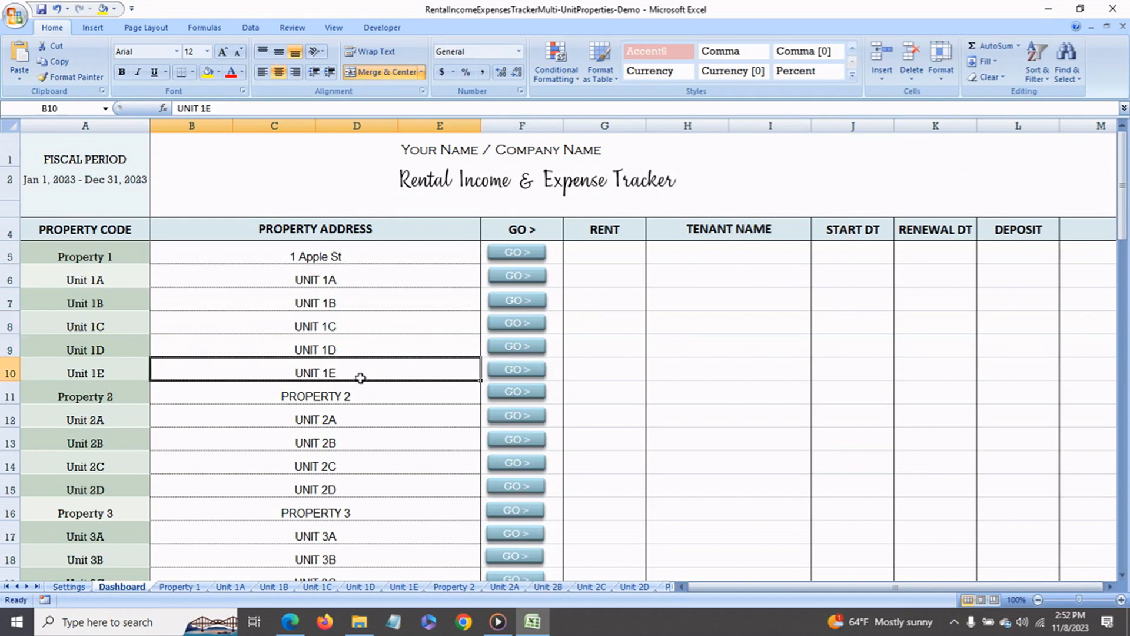
type("Building 1")
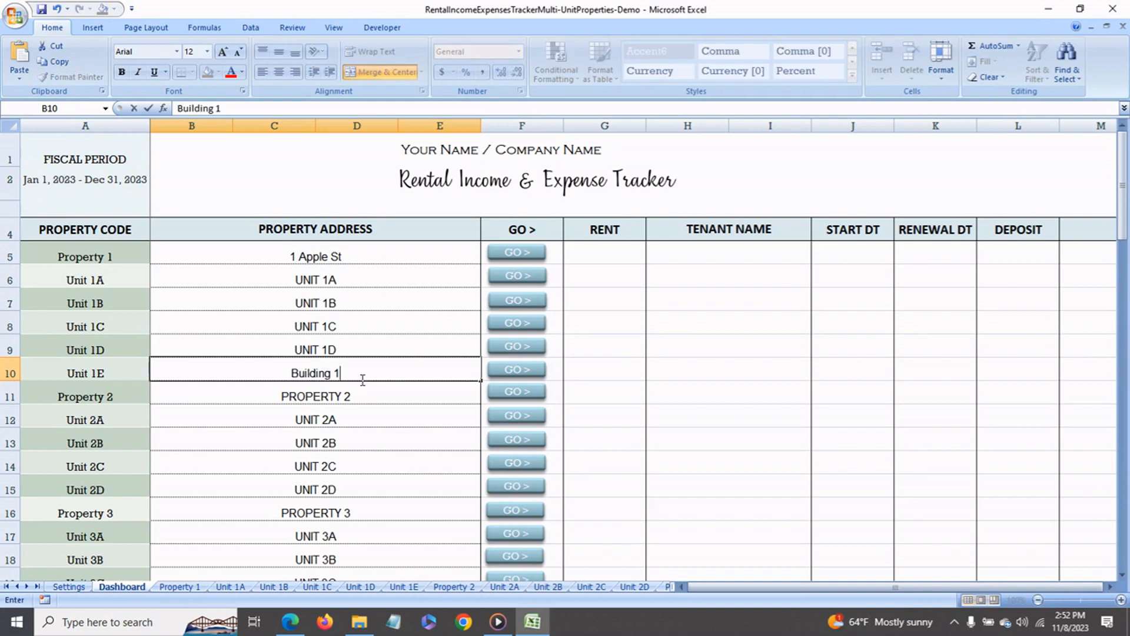
key("Return")
left_click(360, 378)
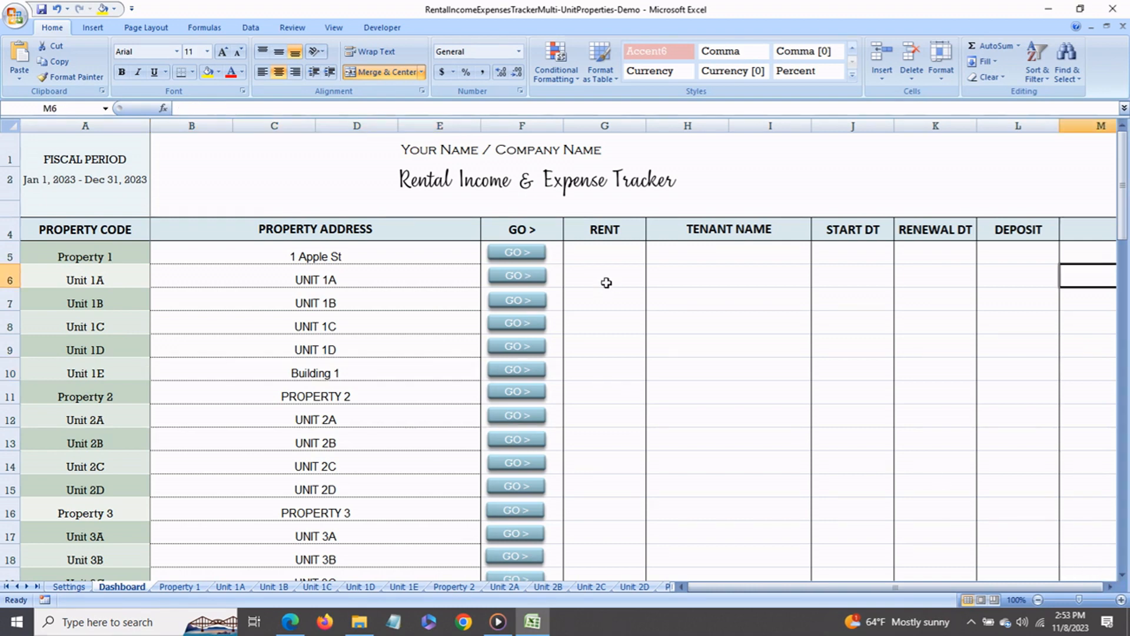
- Enter a rent of 2000 and the tenant's name for Unit 1A
left_click(607, 283)
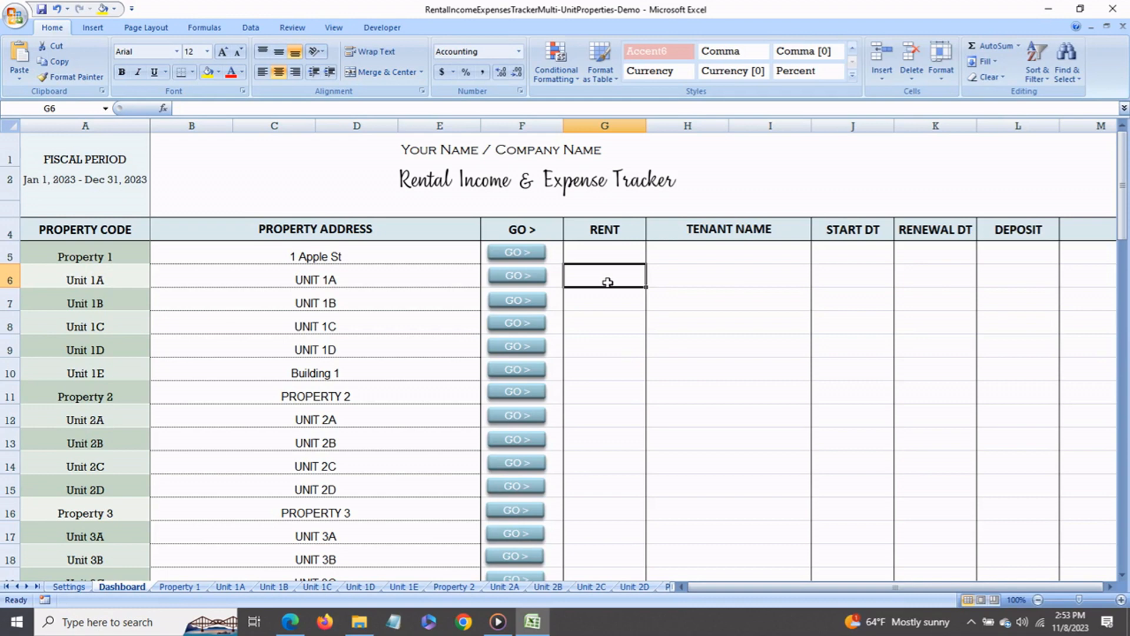
type("2000")
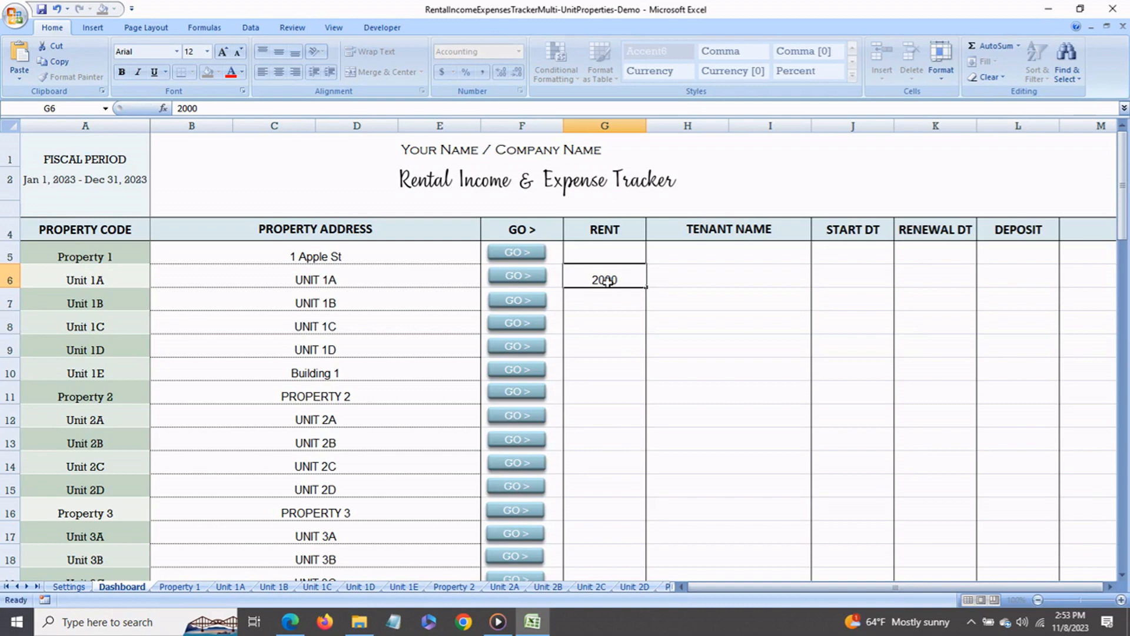
key("Tab")
type("S Jones")
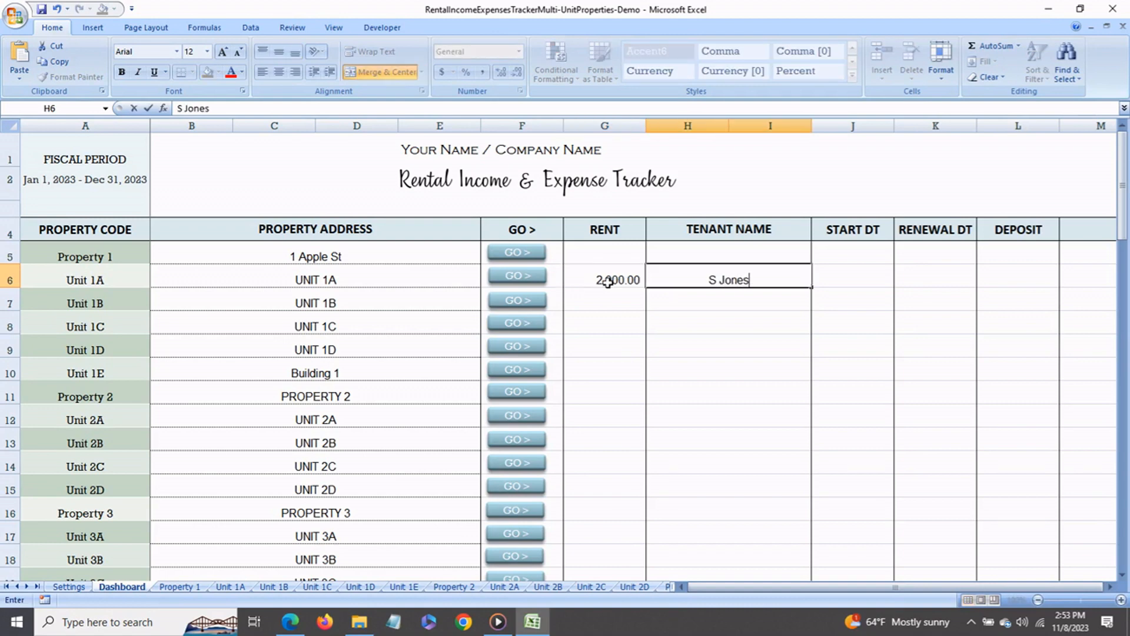
key("Tab")
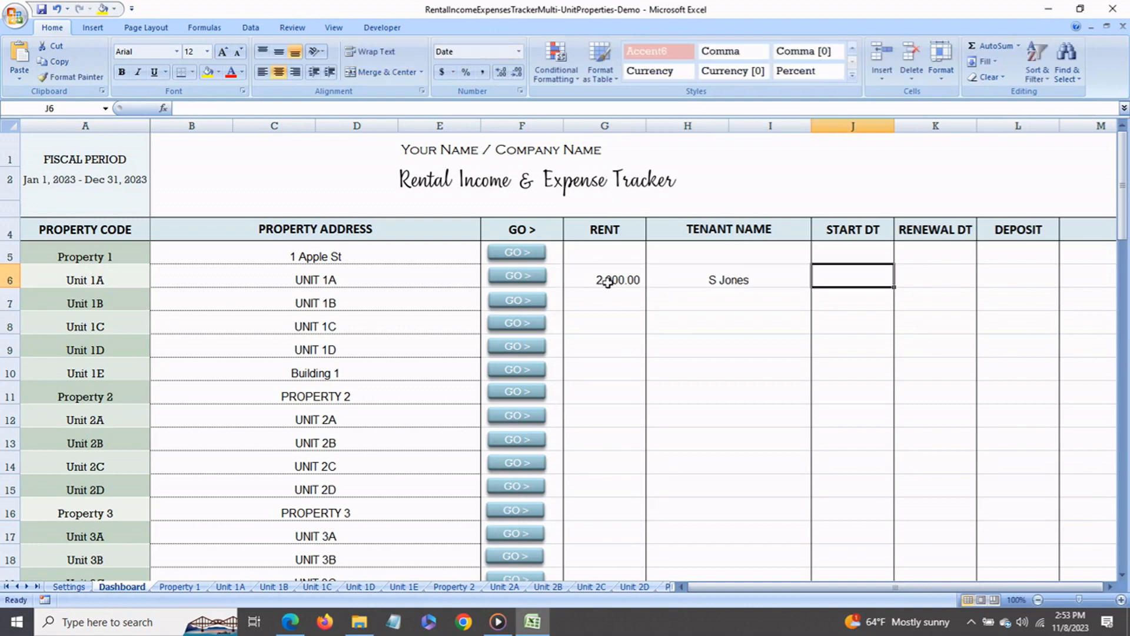
- Set Unit 1A's start date to Jan 1 and its renewal date to Dec 1
type("Jan 1")
key("Return")
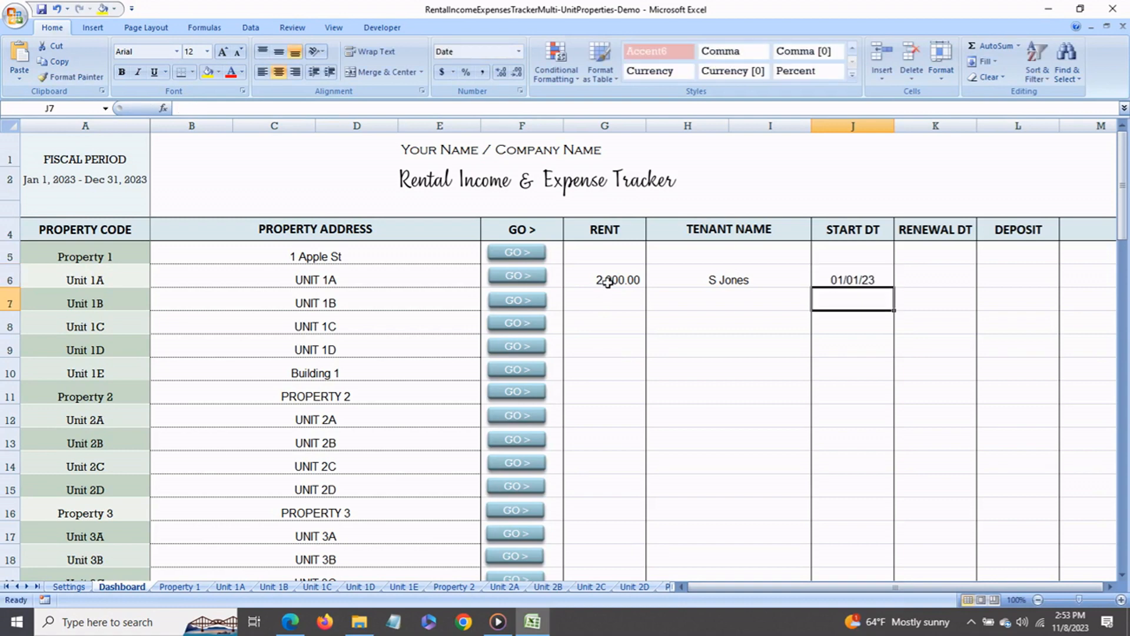
key("Up")
key("Right")
type("Dec 1")
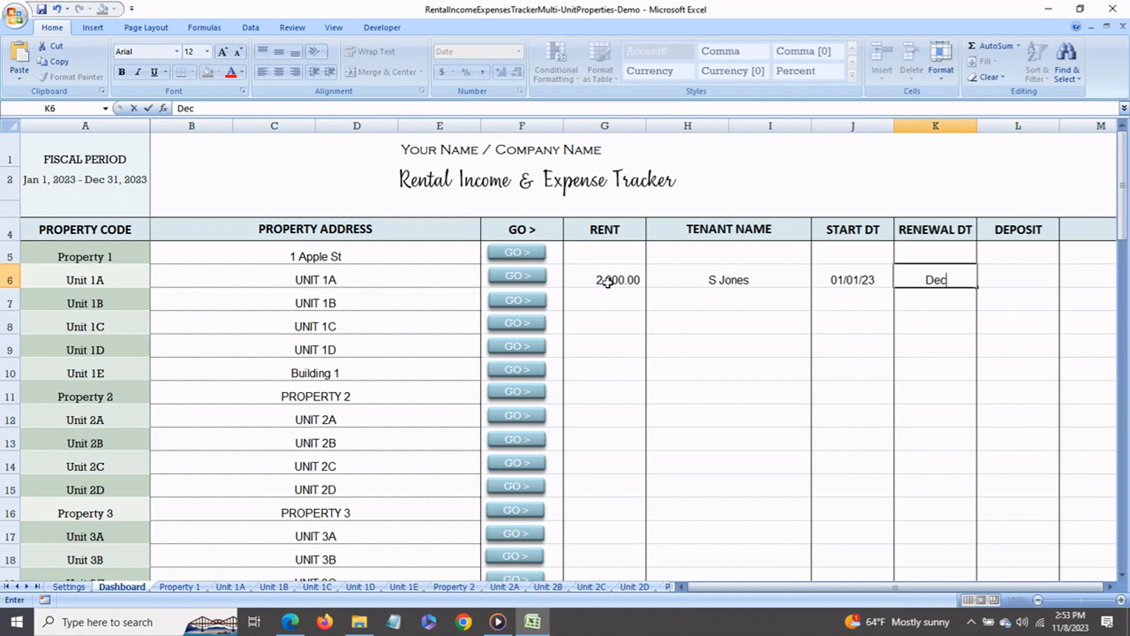
key("Return")
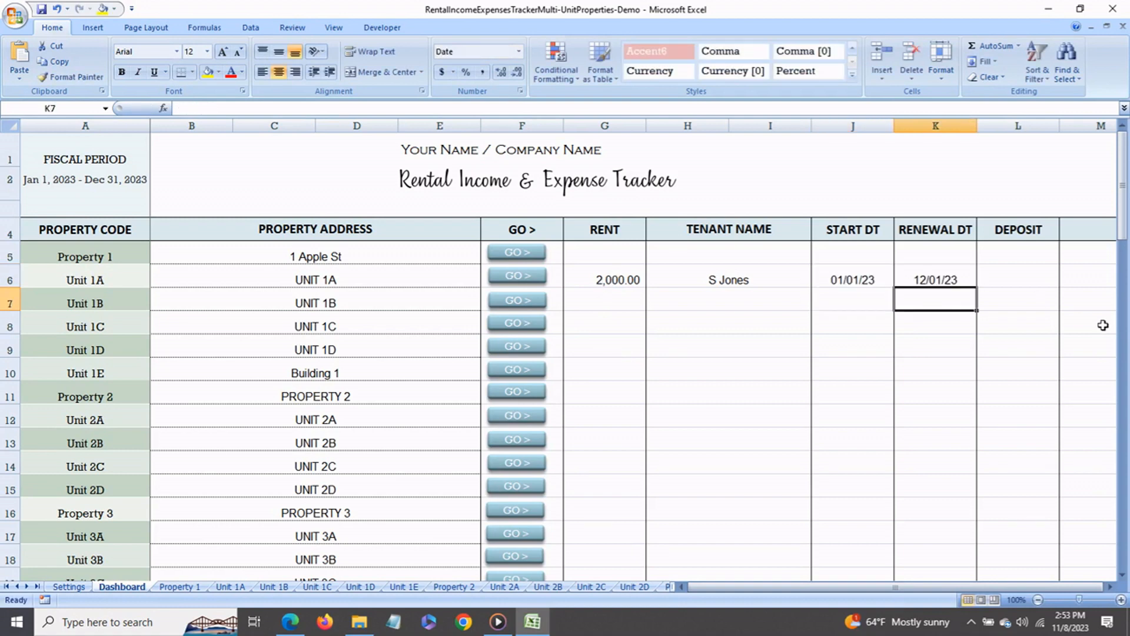
- Enter a deposit of 4000 and the note "Has a pet" for Unit 1A
left_click(1013, 276)
type("4000")
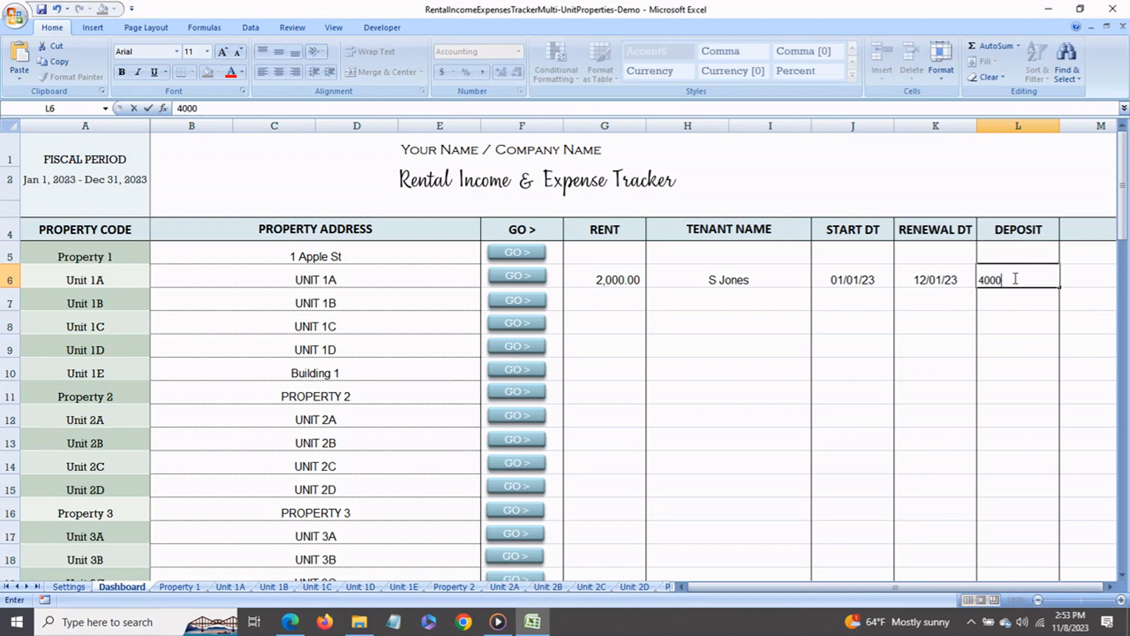
key("Tab")
left_click(1110, 587)
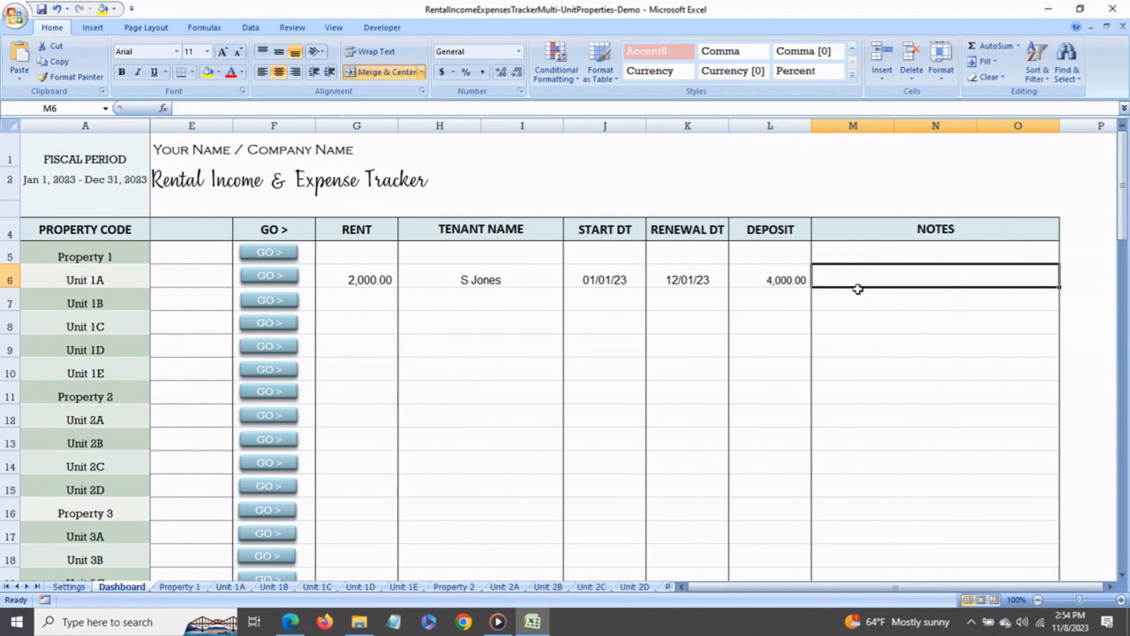
type("Has a pet")
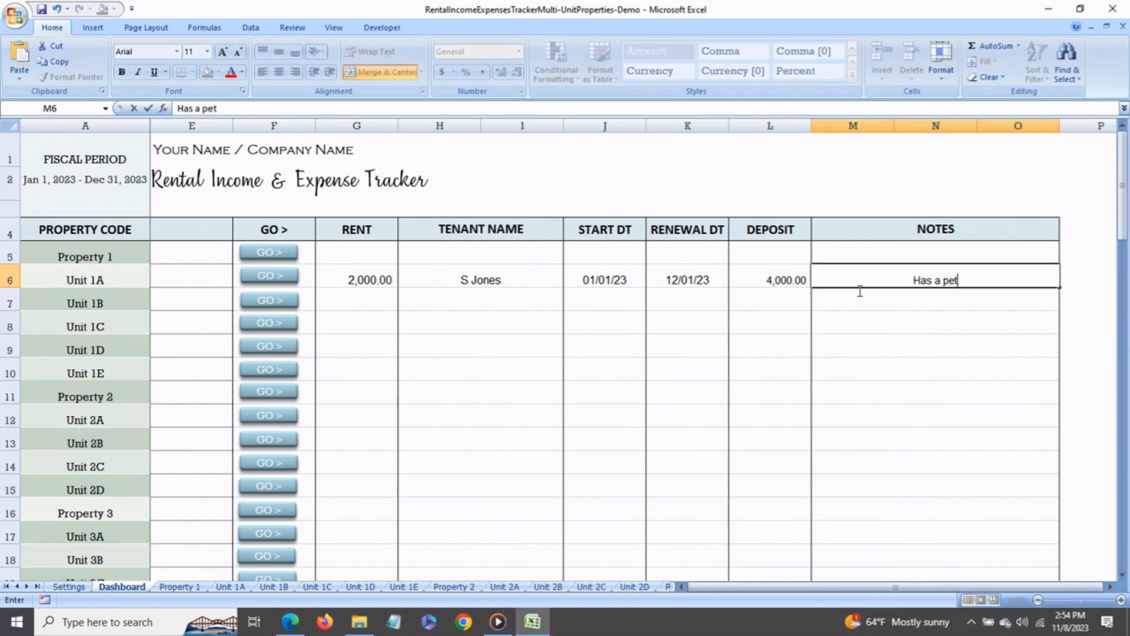
key("Return")
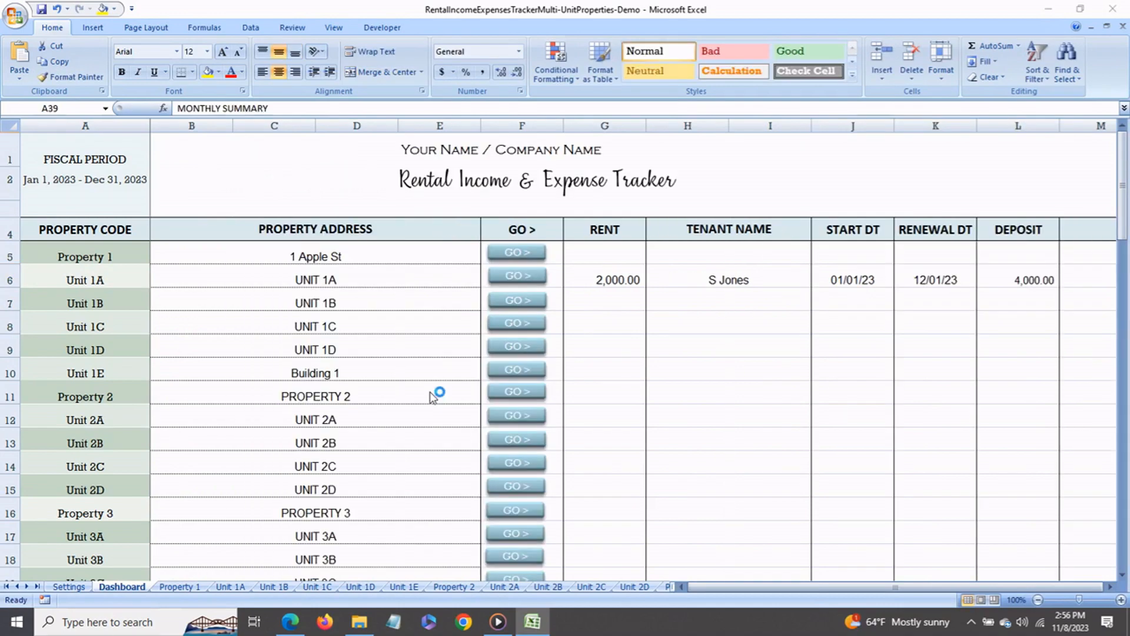
- Examine the Dashboard's all-properties totals, the combined monthly summary and the year-to-date summaries by property
scroll(434, 394, "down", 2)
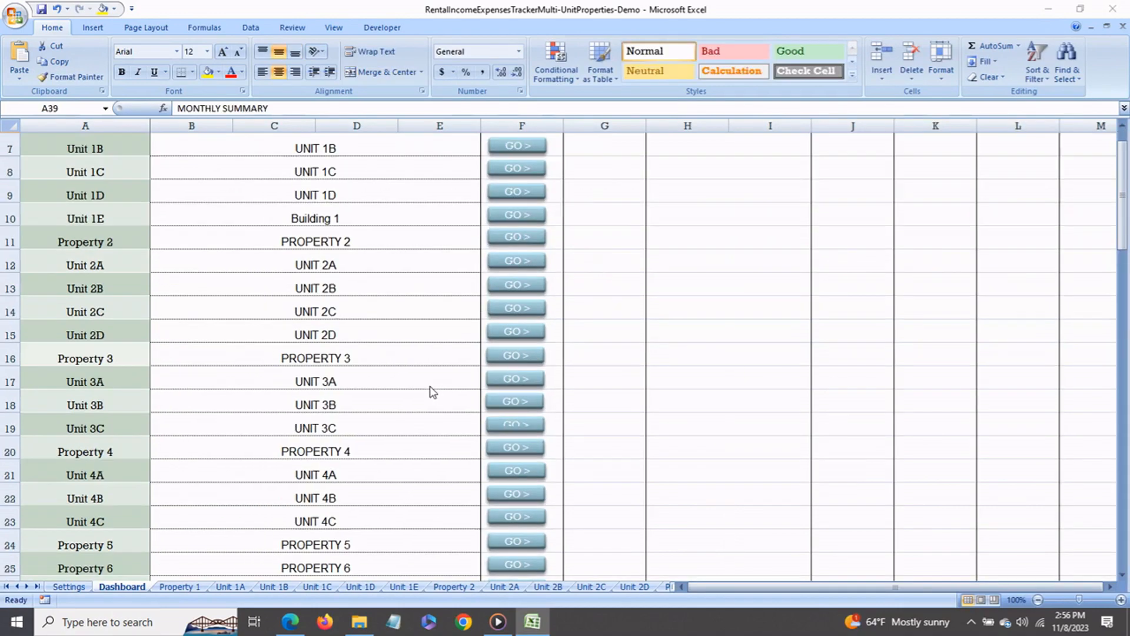
scroll(433, 393, "down", 6)
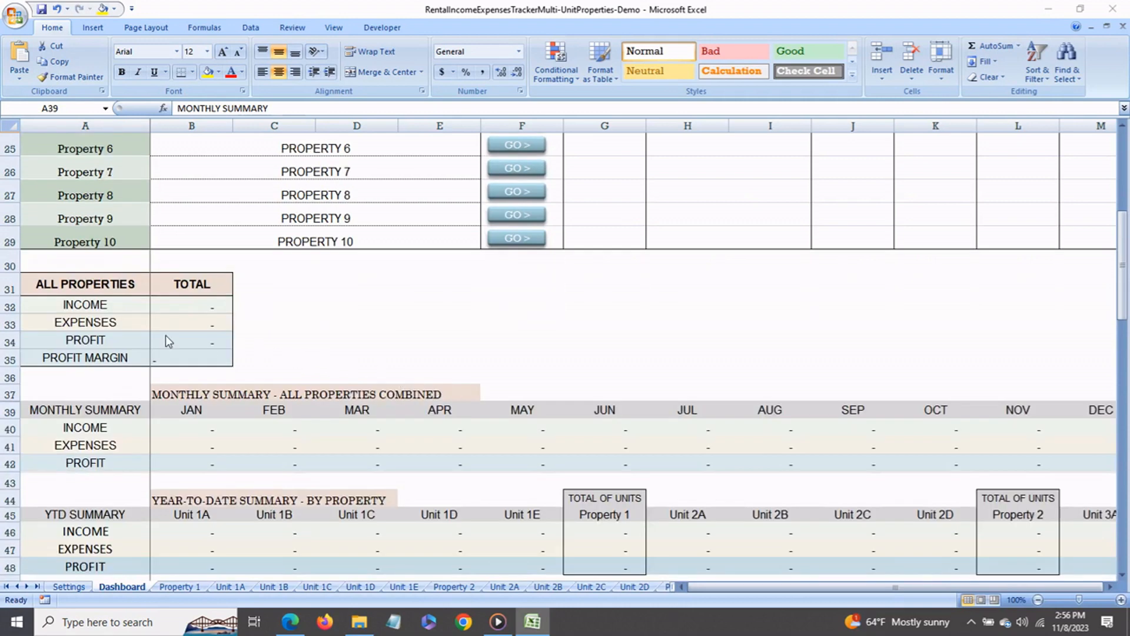
left_click(91, 289)
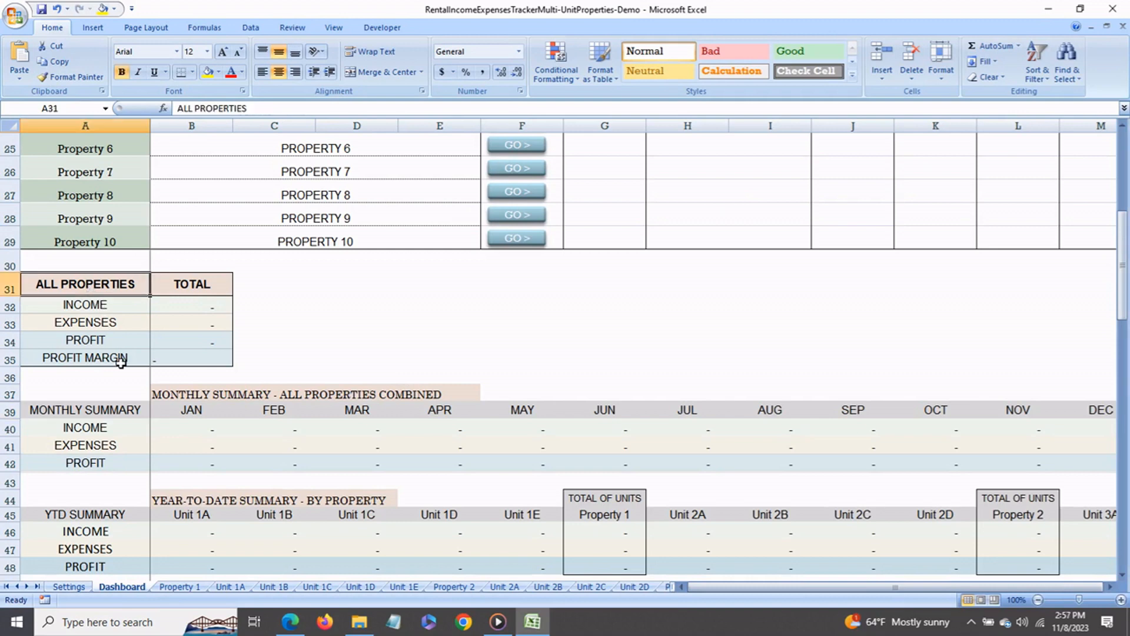
scroll(152, 438, "down", 1)
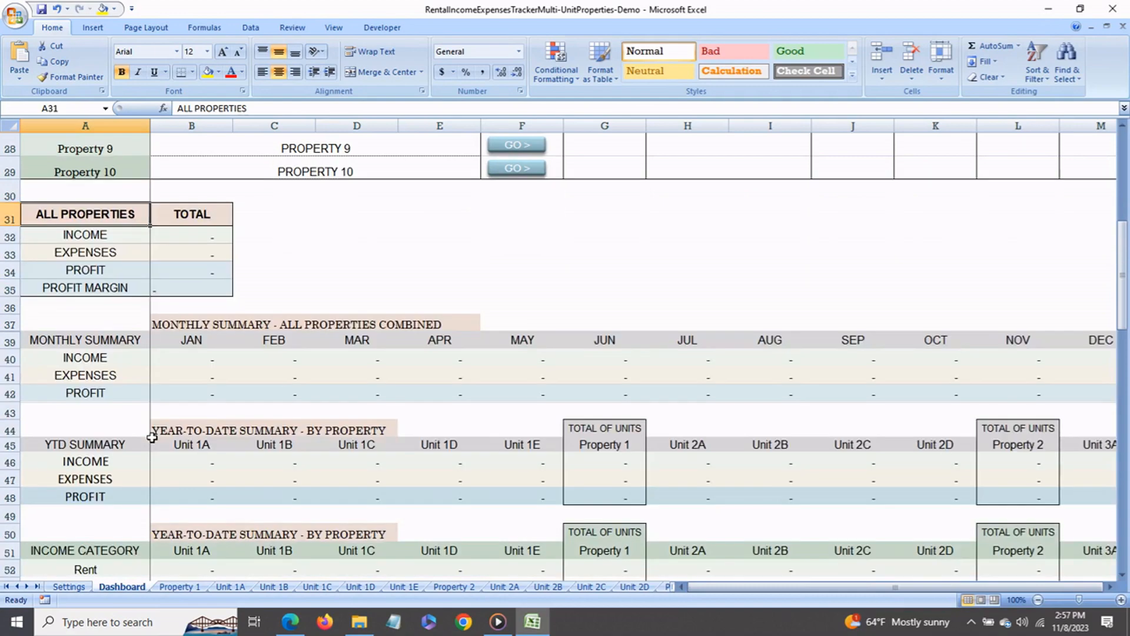
scroll(152, 438, "down", 1)
scroll(152, 437, "down", 1)
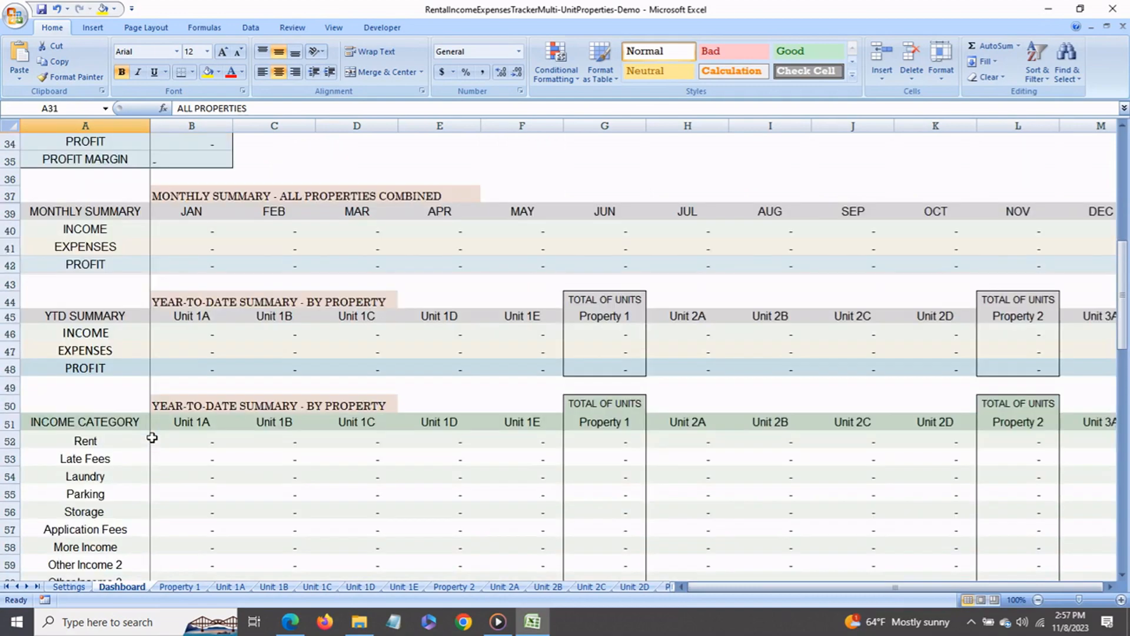
scroll(152, 438, "down", 1)
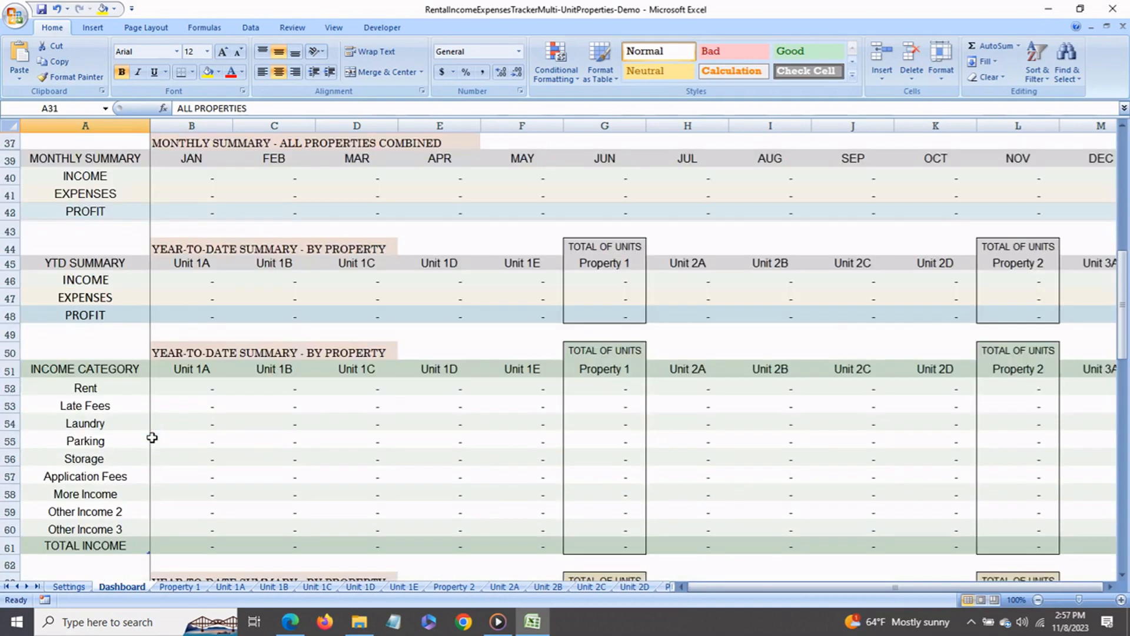
- Examine the Dashboard's year-to-date income and expense category tables by property and the income, expenses and profit chart
scroll(152, 437, "down", 1)
scroll(151, 437, "down", 1)
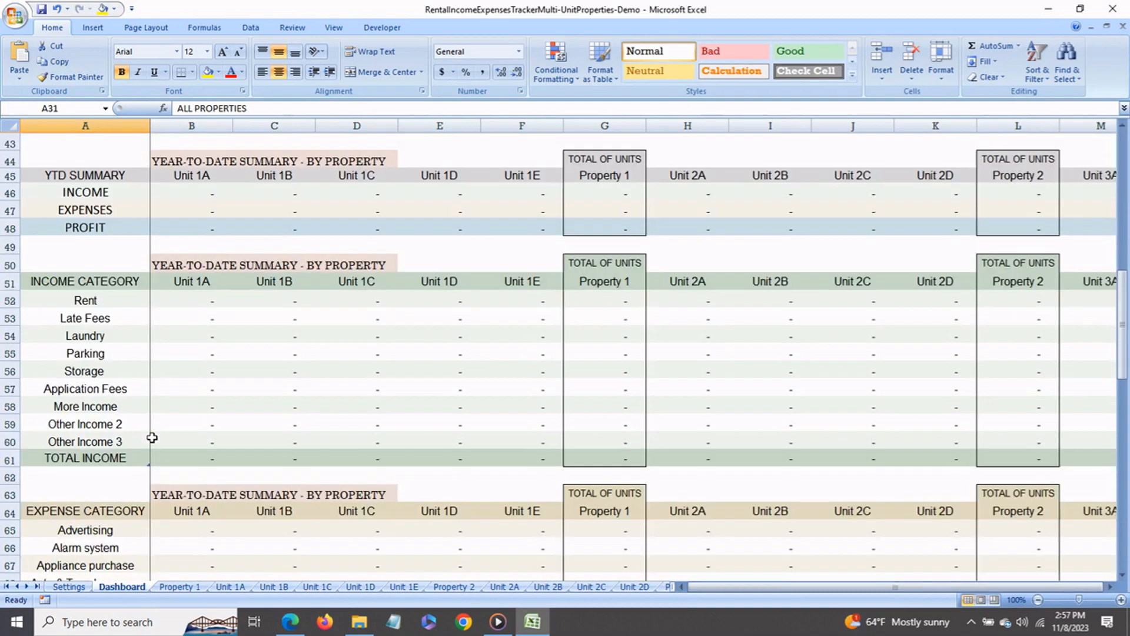
scroll(152, 438, "down", 5)
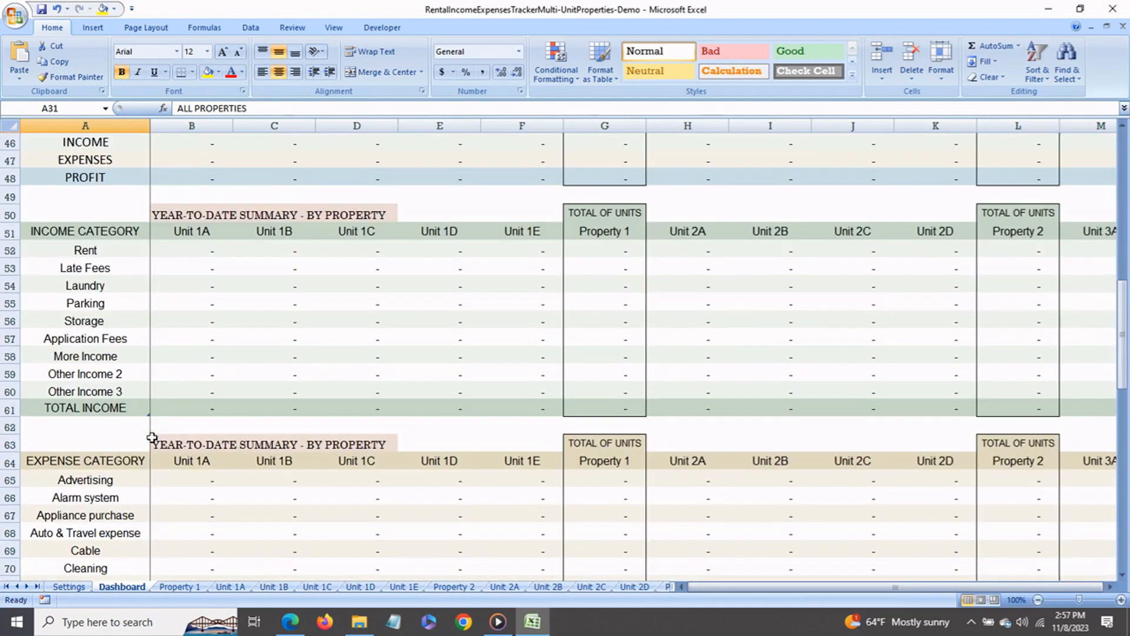
scroll(152, 438, "down", 10)
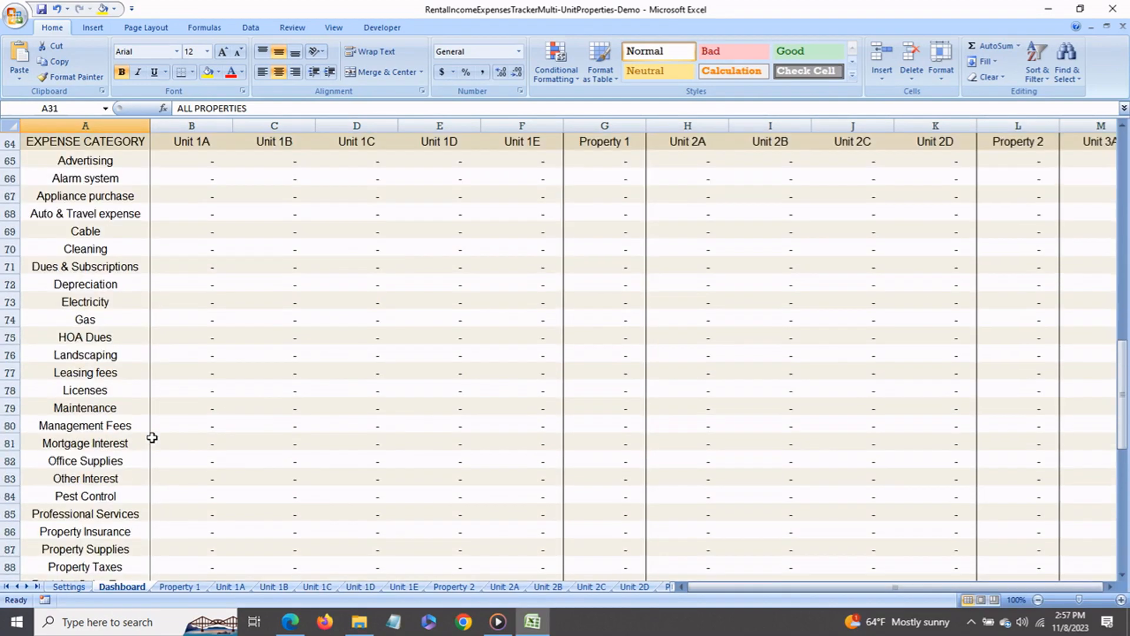
scroll(152, 437, "down", 3)
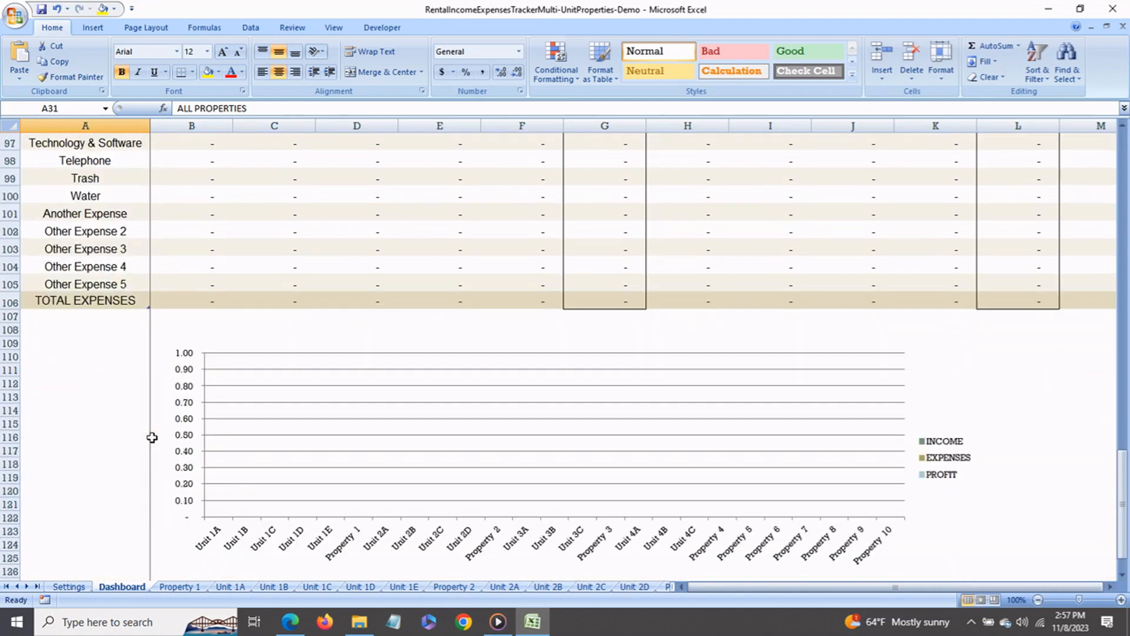
scroll(152, 437, "up", 16)
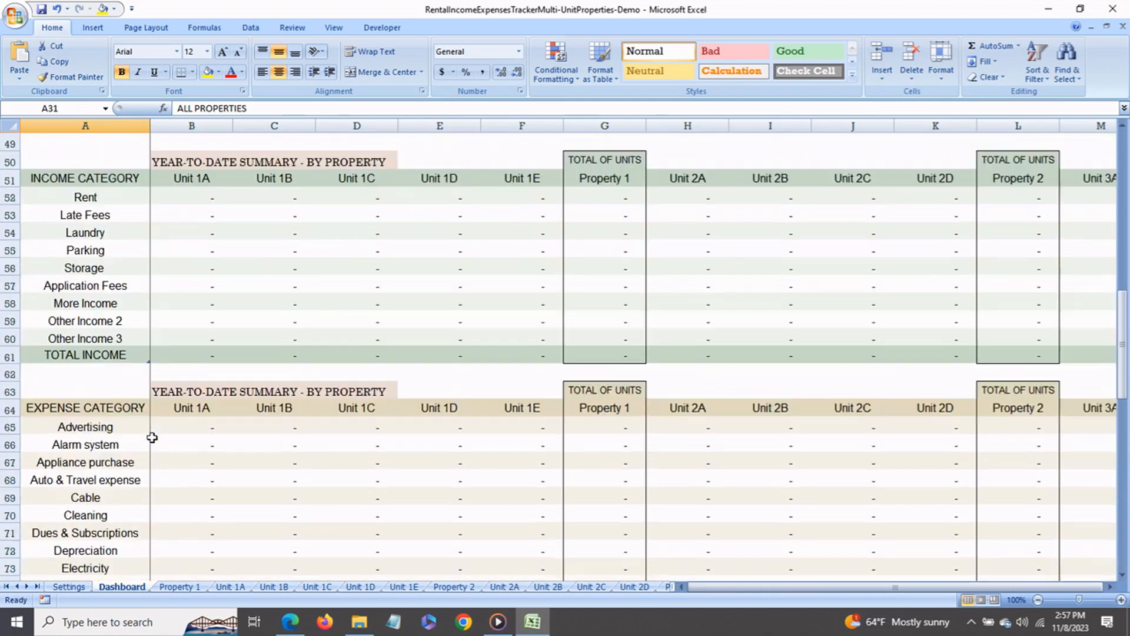
scroll(152, 437, "up", 5)
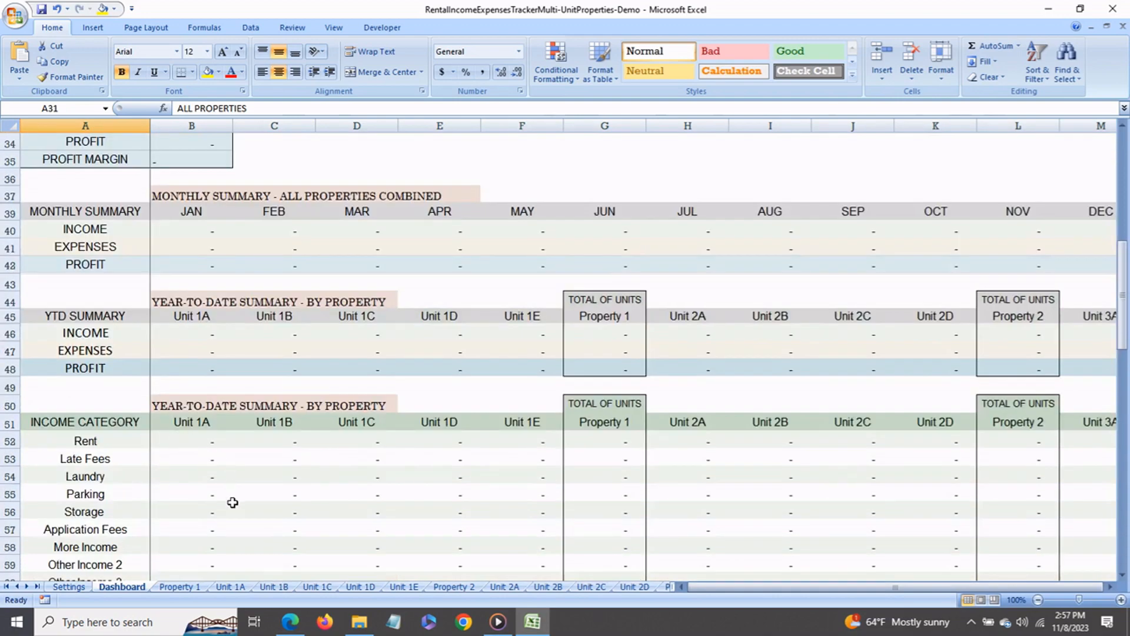
- View the Unit 1A, 1B and 1C sheets and try the links between the Dashboard and Unit 1A
left_click(230, 588)
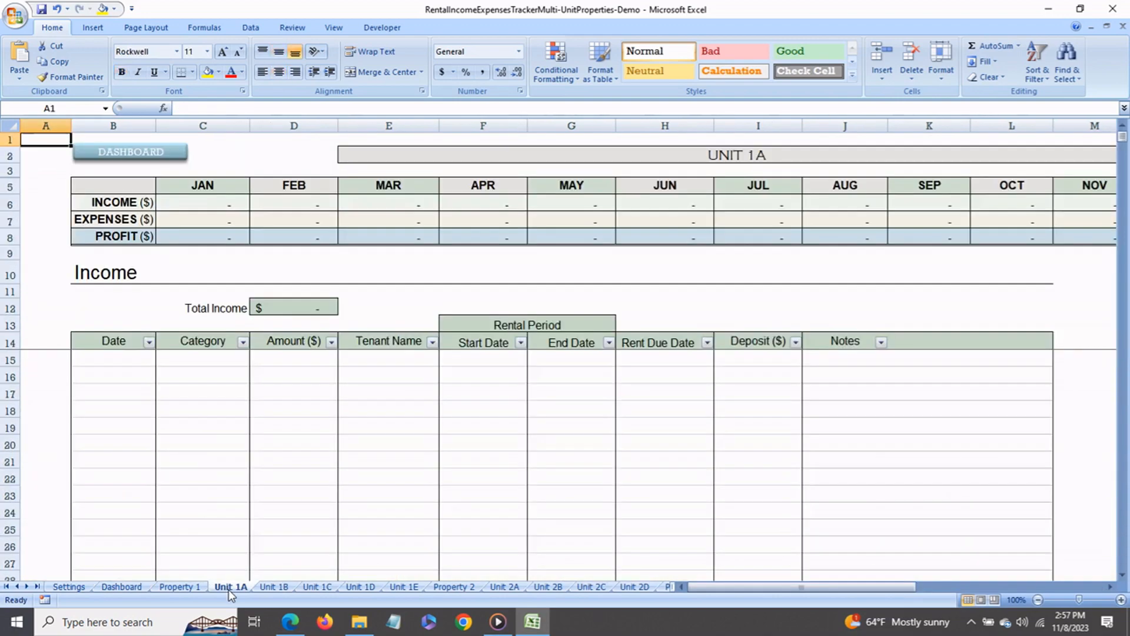
left_click(275, 588)
left_click(315, 589)
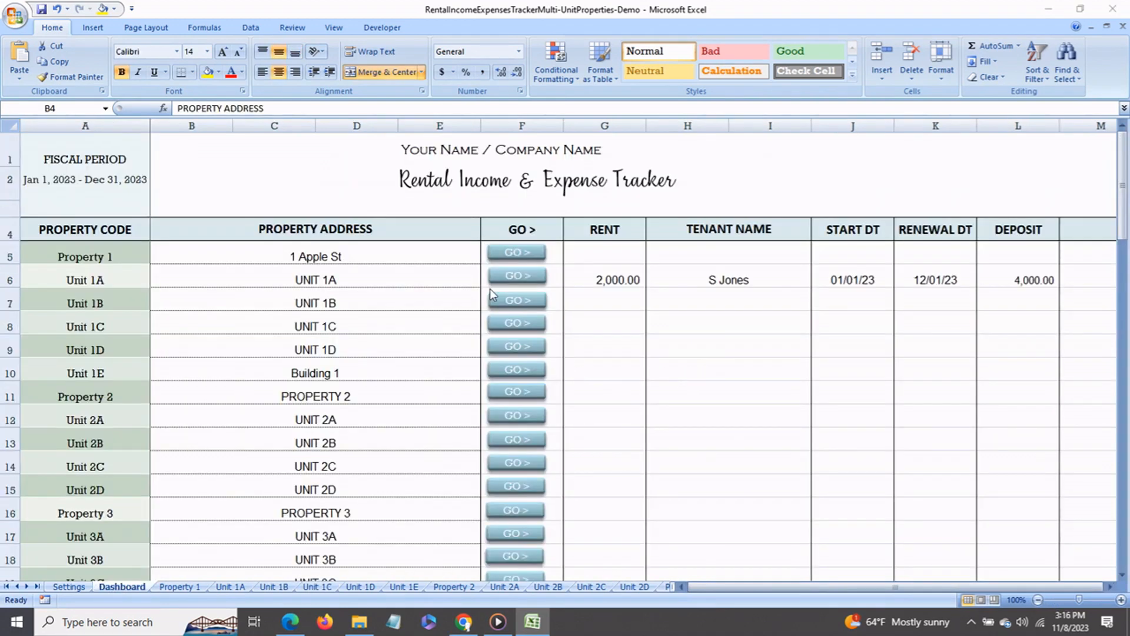
left_click(517, 277)
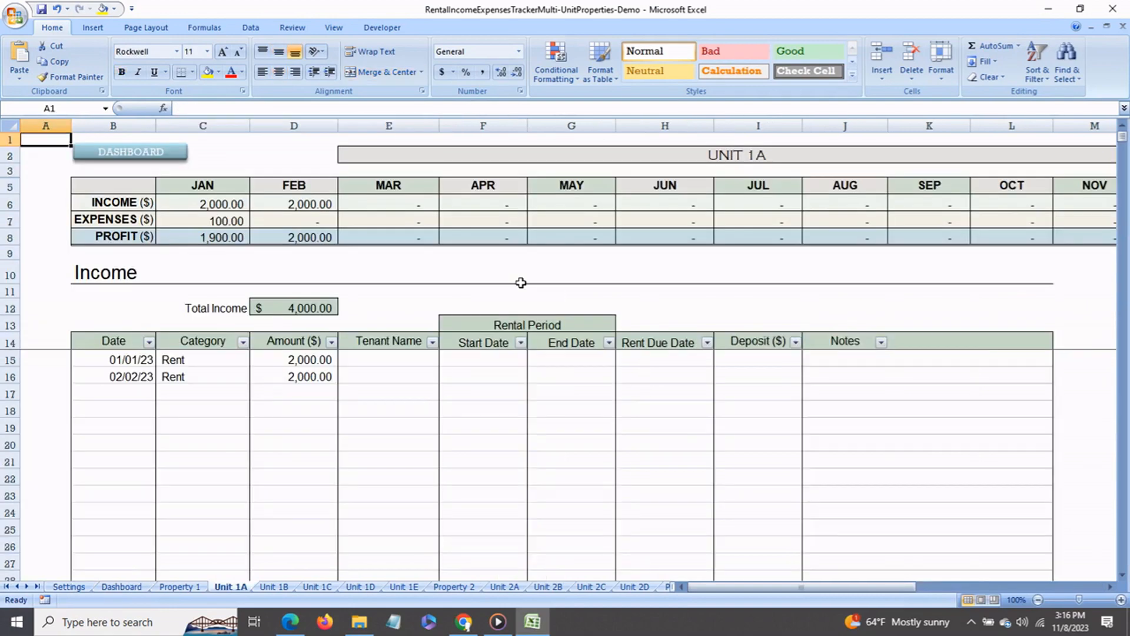
left_click(160, 156)
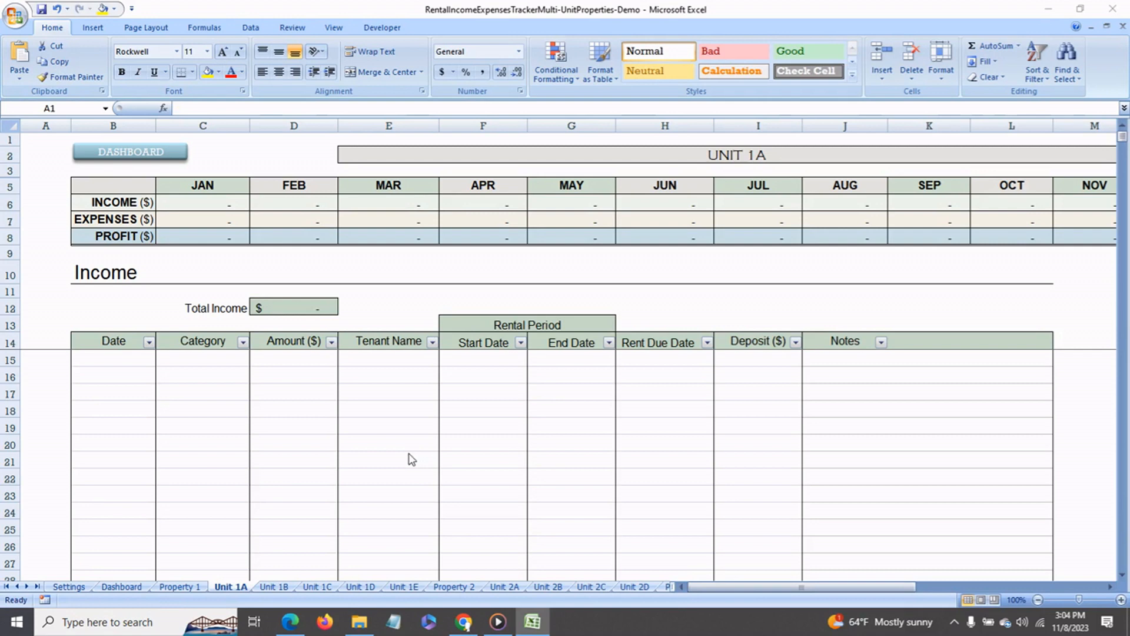
- Record a Rent income entry dated Jan 1 for 2000 in the first income row of the Unit 1A sheet
left_click(131, 363)
type("jan 1")
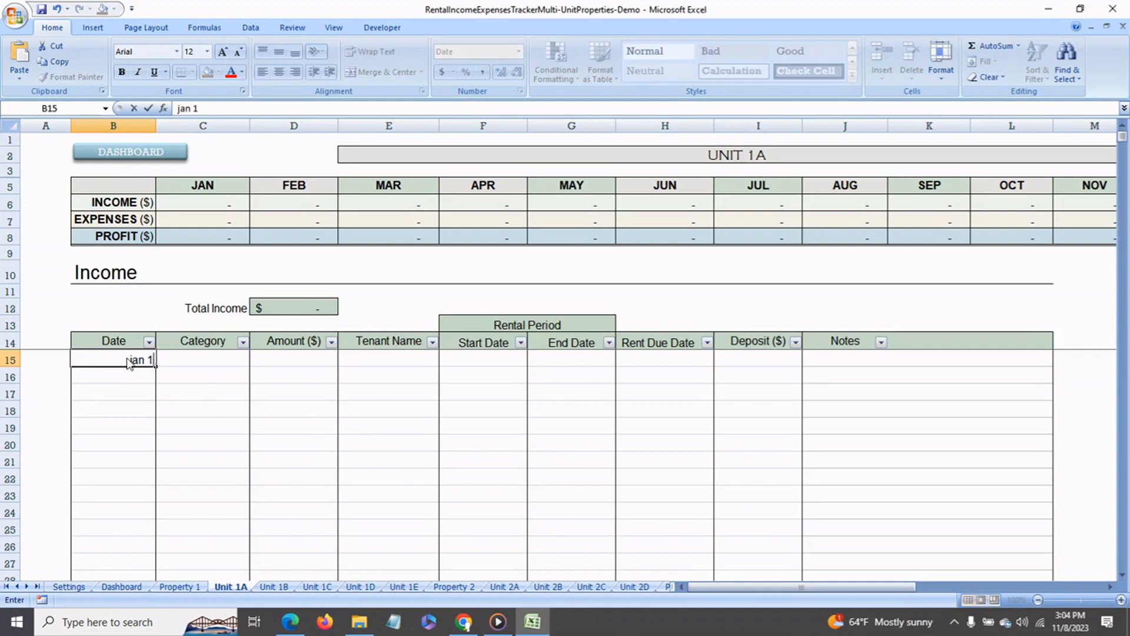
key("Return")
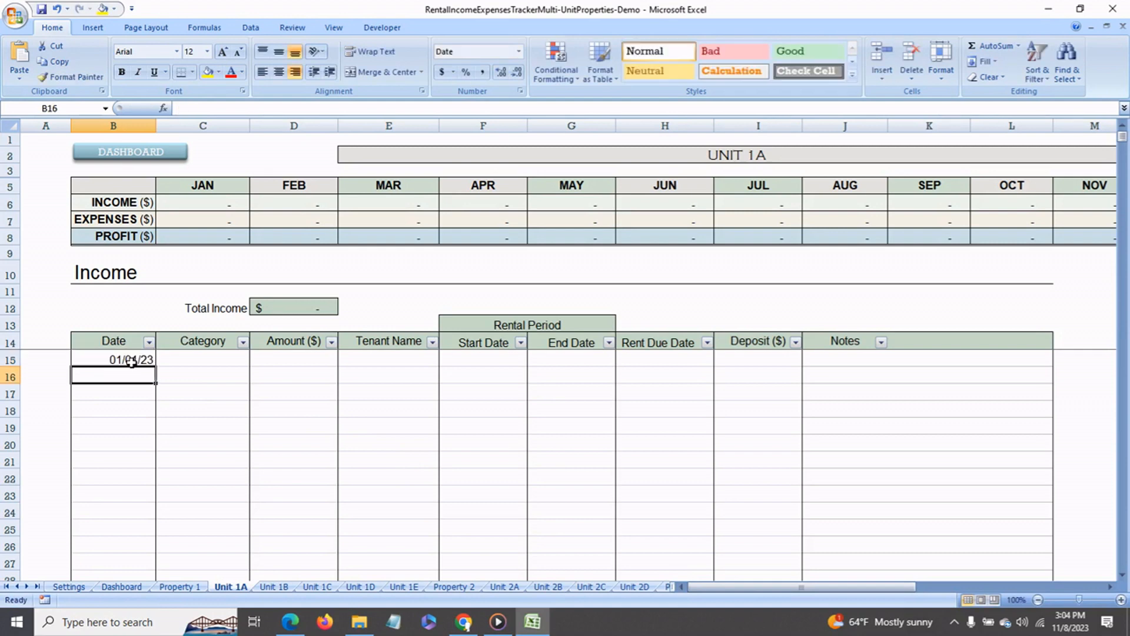
left_click(206, 364)
left_click(256, 359)
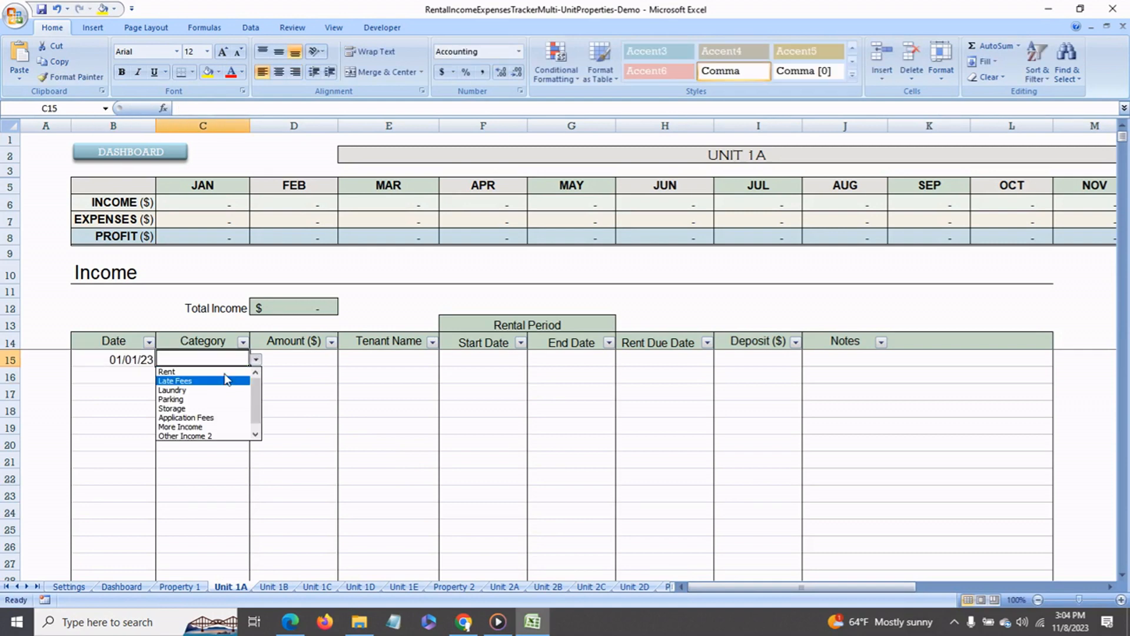
left_click(228, 372)
left_click(286, 362)
type("2000")
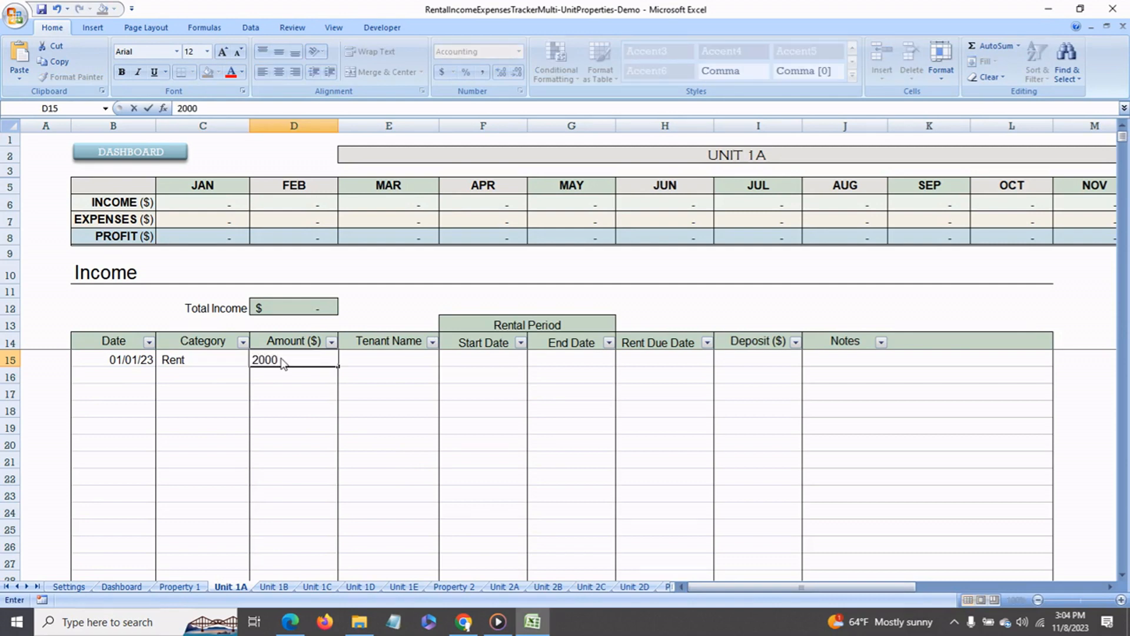
key("Return")
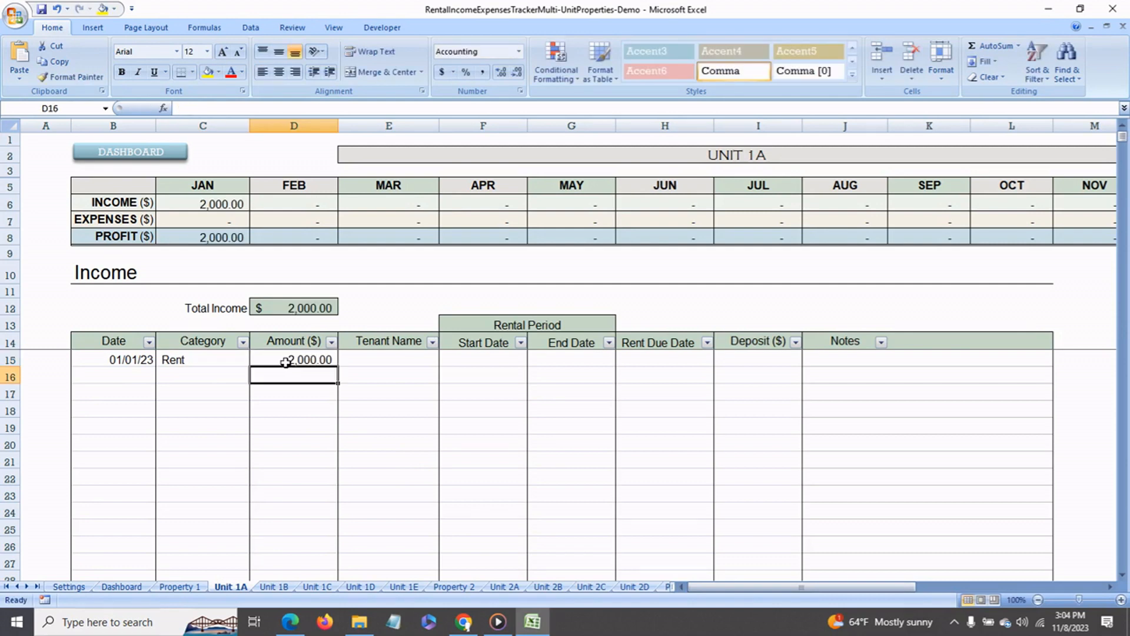
- Review the first income row's tenant name, rental period, rent due date, deposit and amount cells
left_click(369, 364)
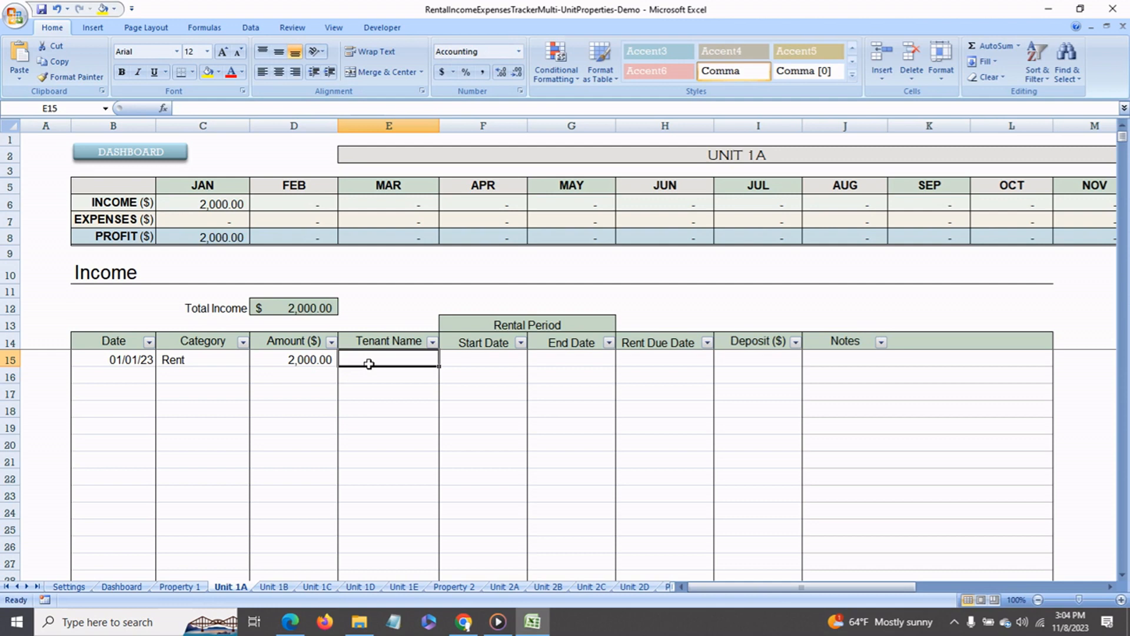
left_click(463, 363)
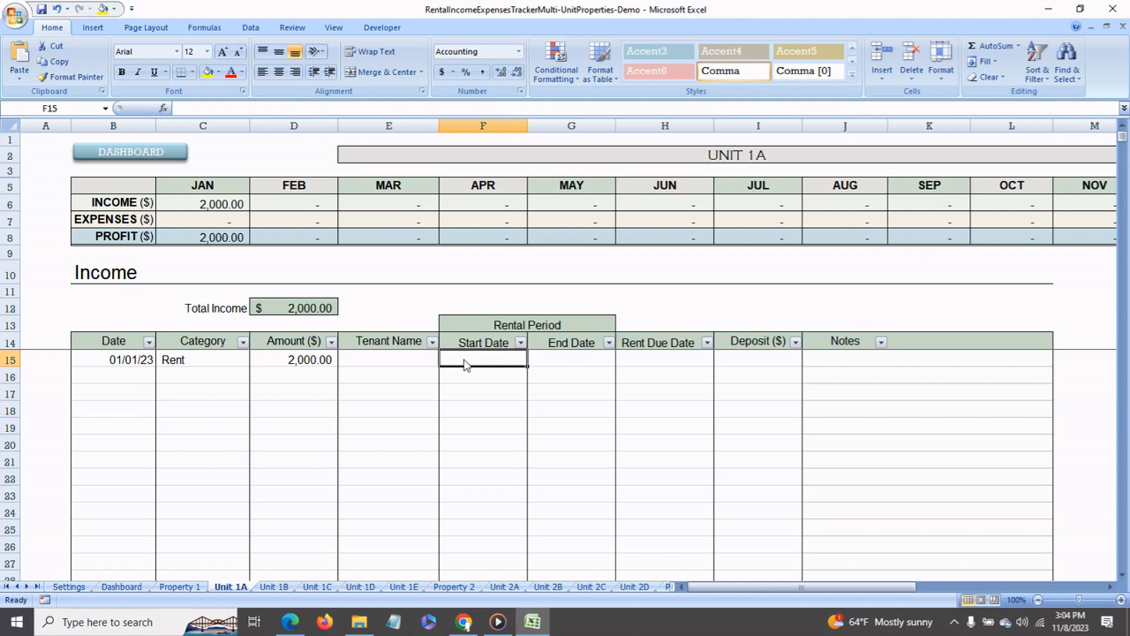
left_click(554, 361)
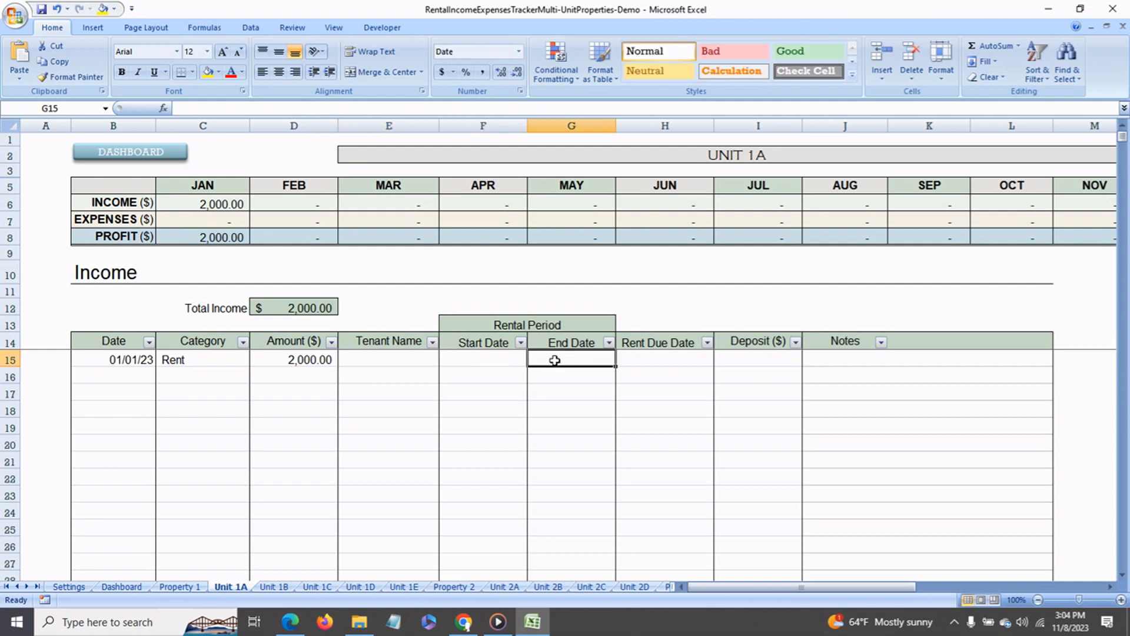
left_click(647, 362)
left_click(732, 363)
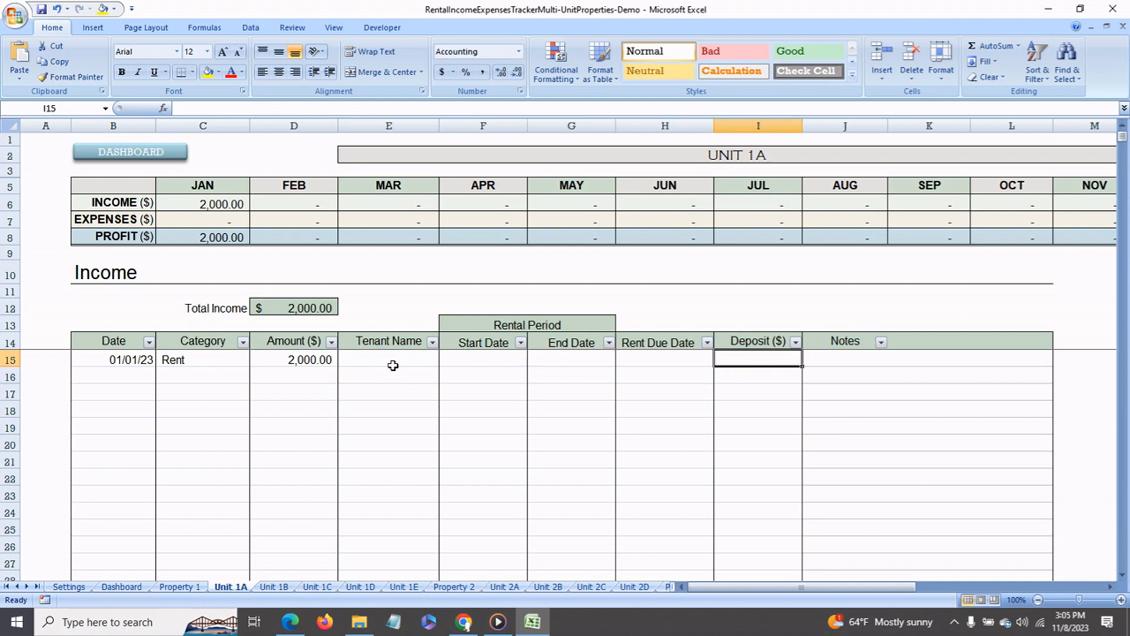
left_click(276, 365)
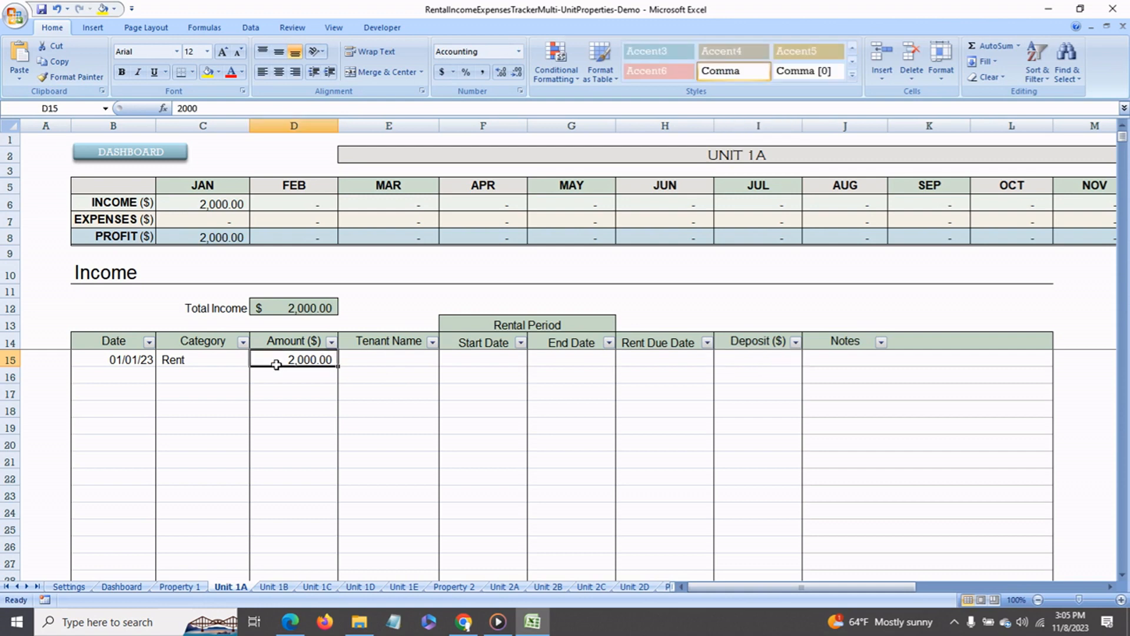
- Record a second Rent income entry for Unit 1A, dated Feb 2, with an amount of 2000
left_click(134, 382)
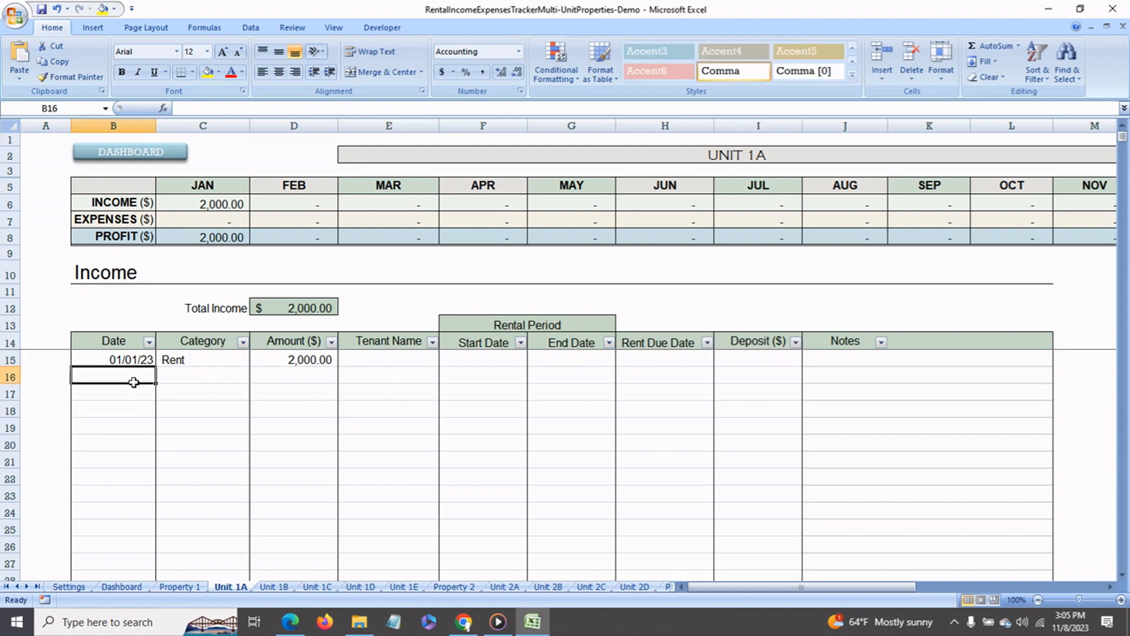
type("feb 2")
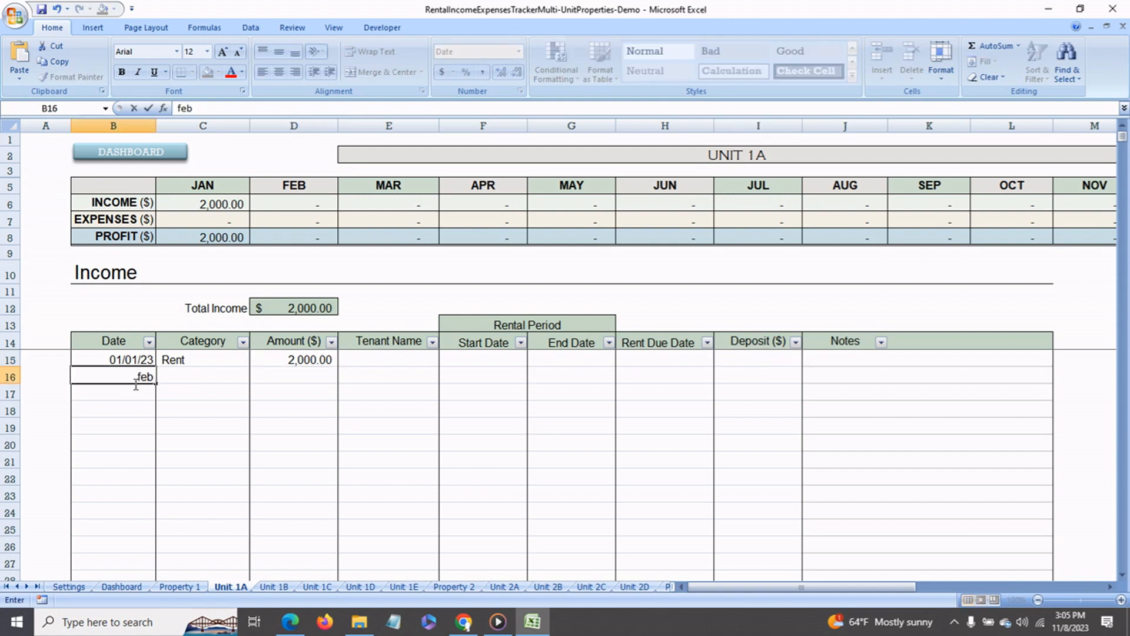
key("Return")
left_click(192, 377)
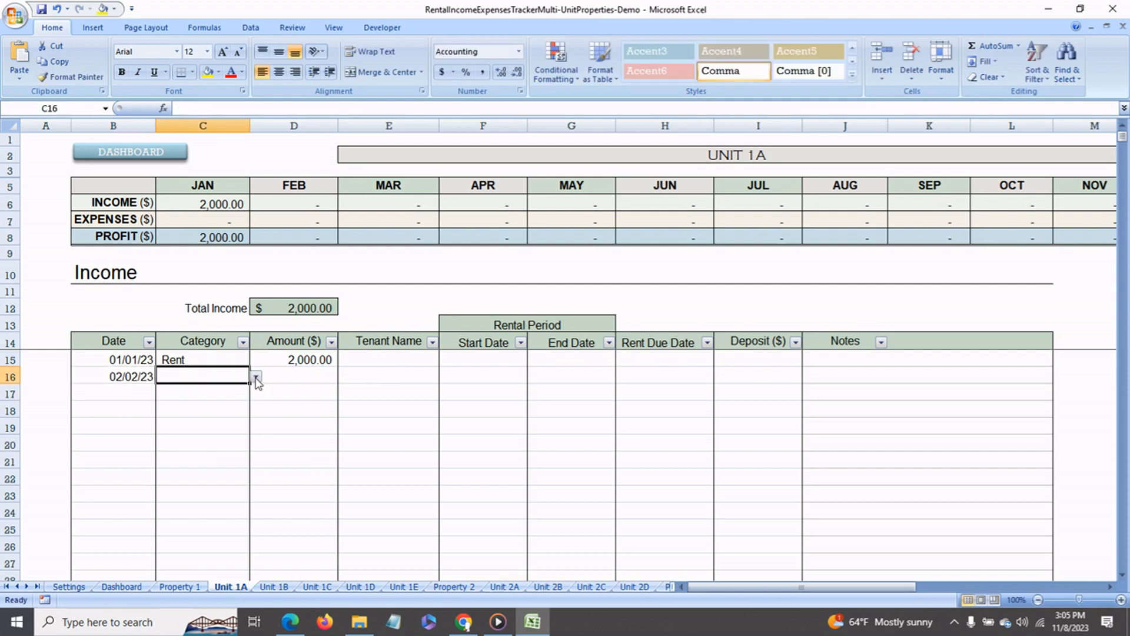
left_click(259, 383)
left_click(215, 393)
left_click(291, 377)
type("2000")
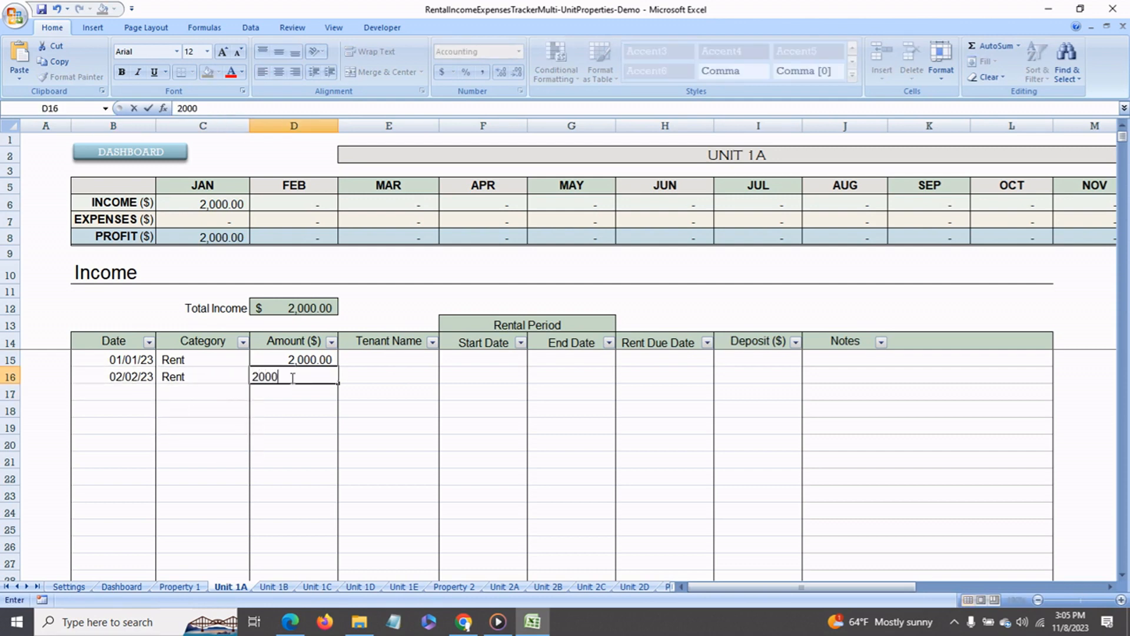
key("Return")
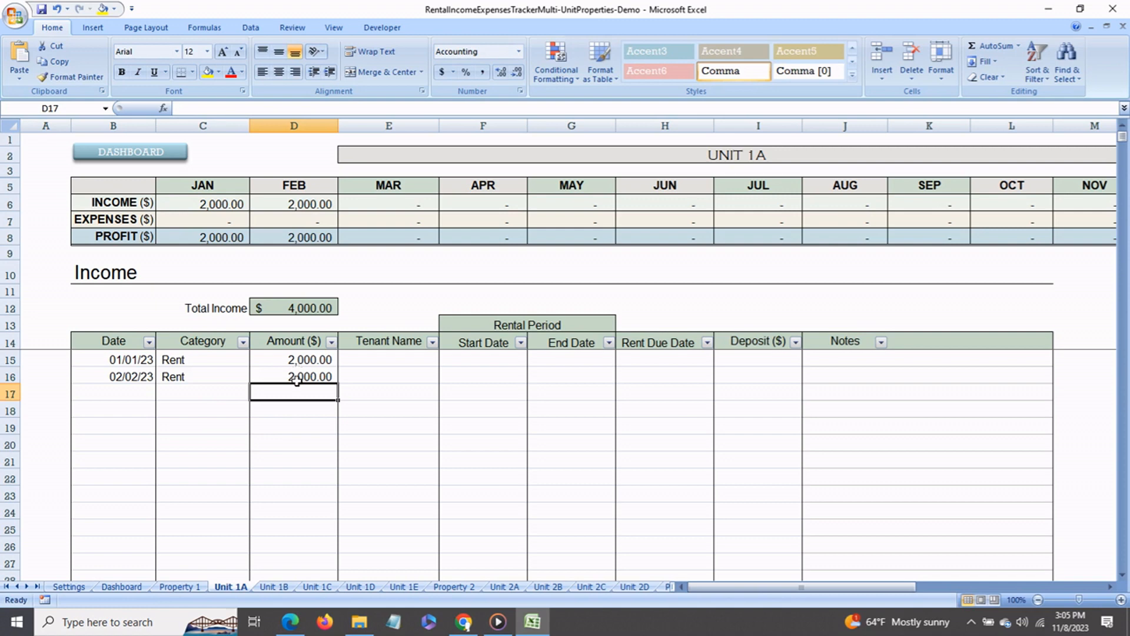
- Check Unit 1A's total income and its January and February income in the monthly summary
left_click(276, 313)
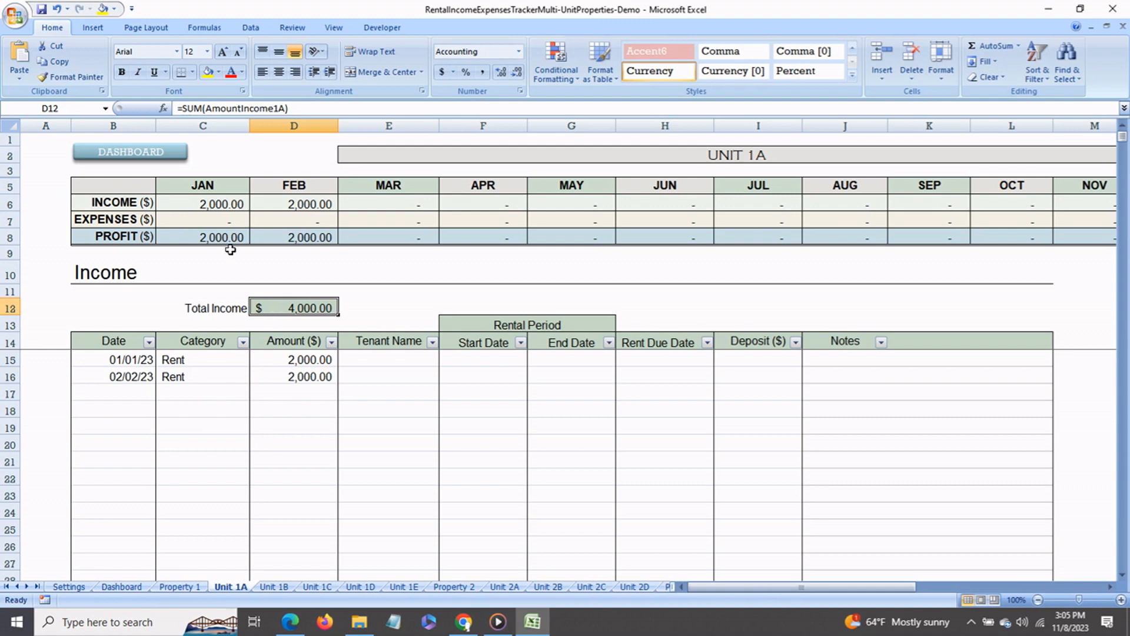
left_click(213, 207)
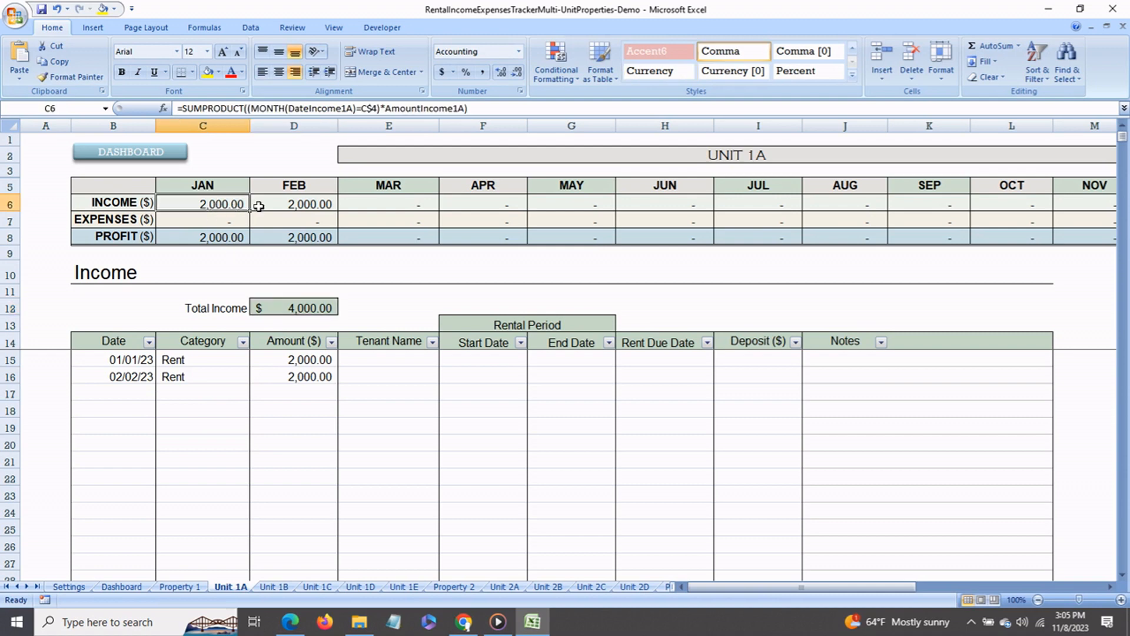
left_click(289, 209)
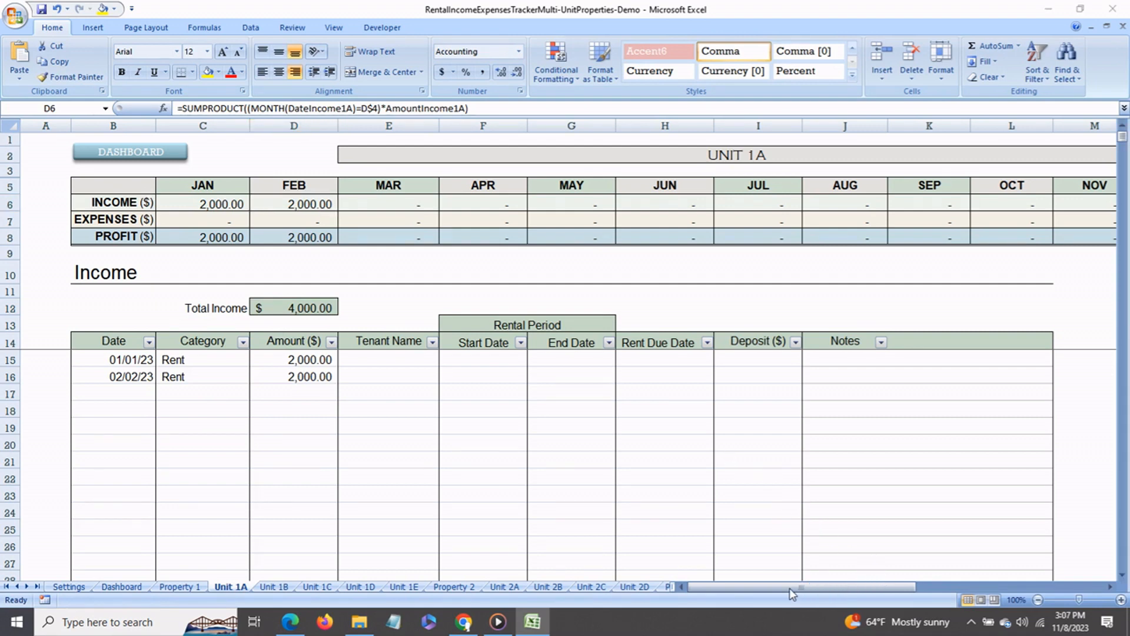
- Start the first entry in Unit 1A's Expenses table with the date Jan 15
left_click(790, 588)
left_click_drag(864, 596, 1050, 596)
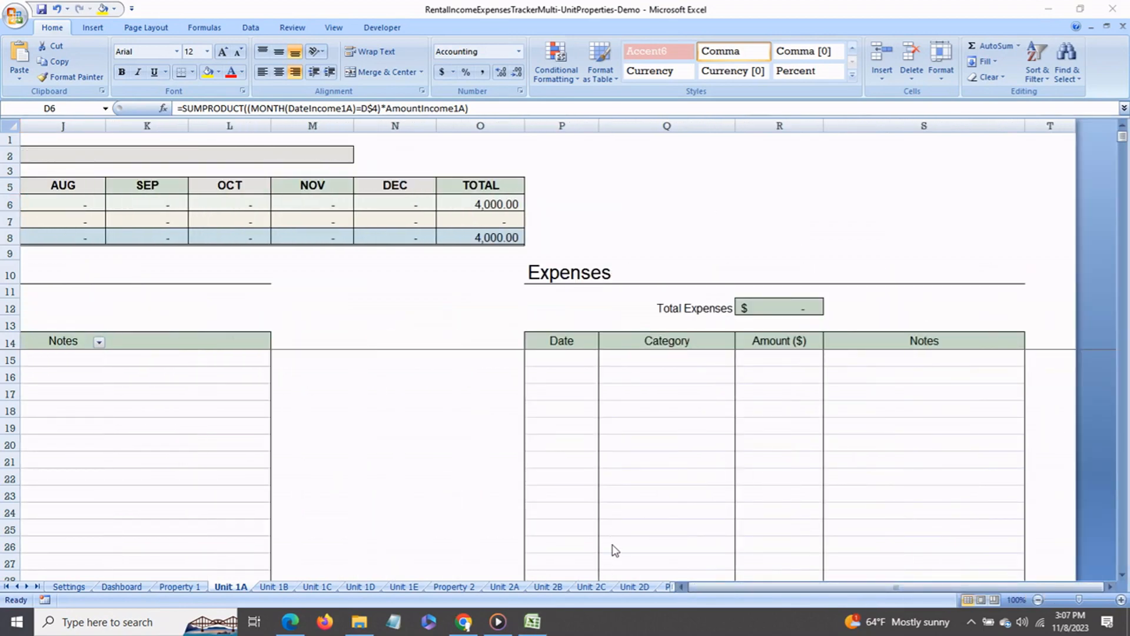
left_click(564, 364)
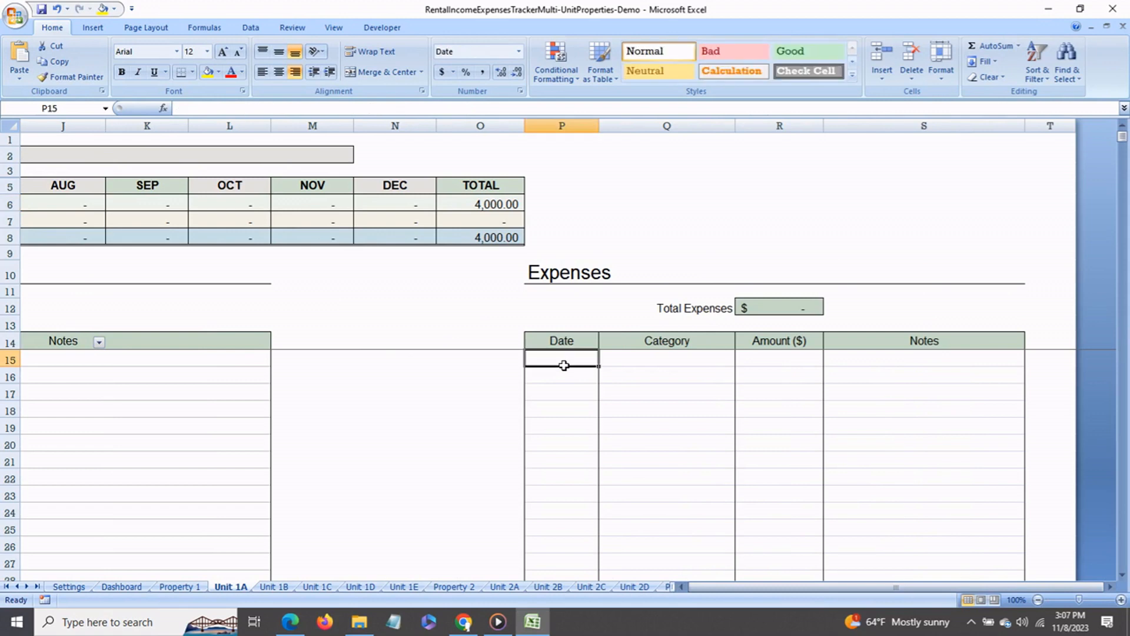
type("1")
key("BackSpace")
type("jan 15")
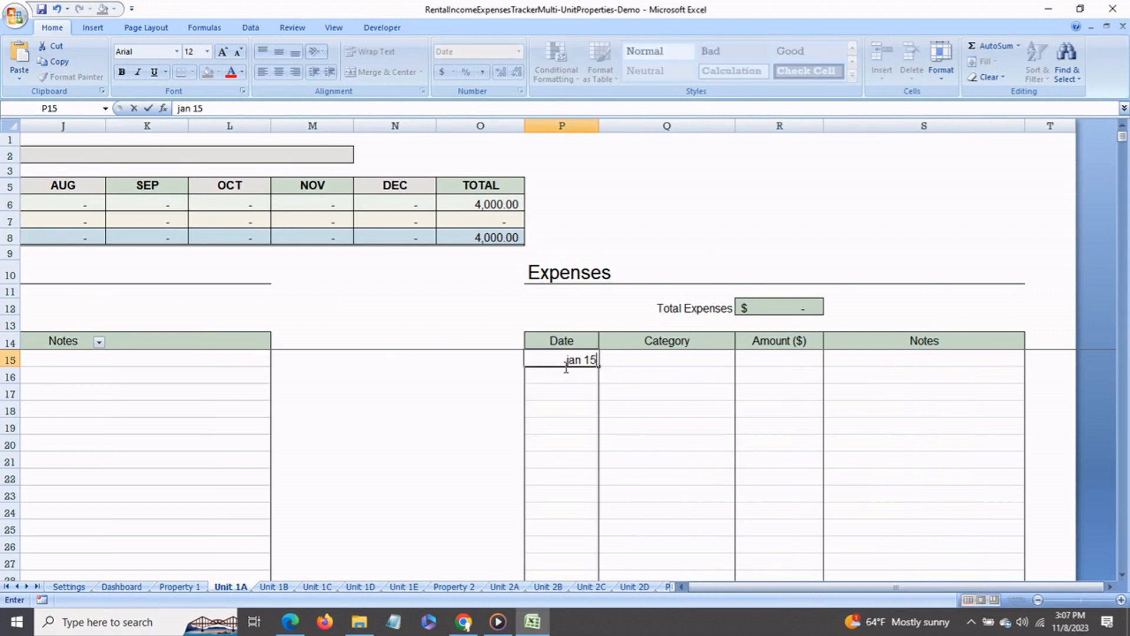
key("Return")
- Assign the Jan 15 expense in Unit 1A the category Appliance purchase and the amount 100
left_click(628, 361)
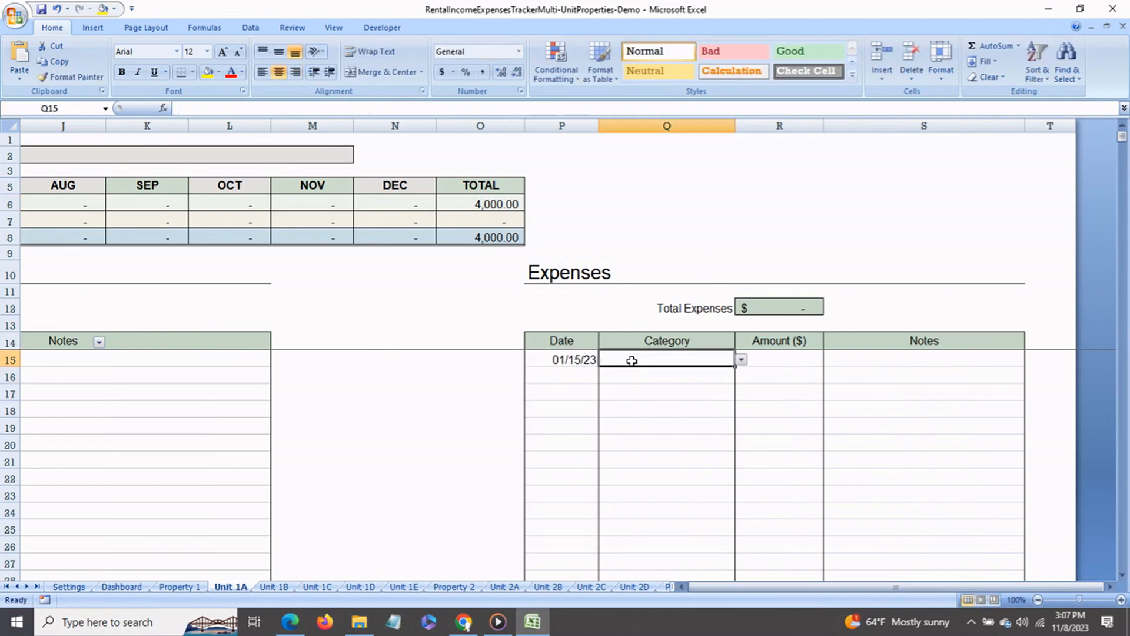
left_click(741, 359)
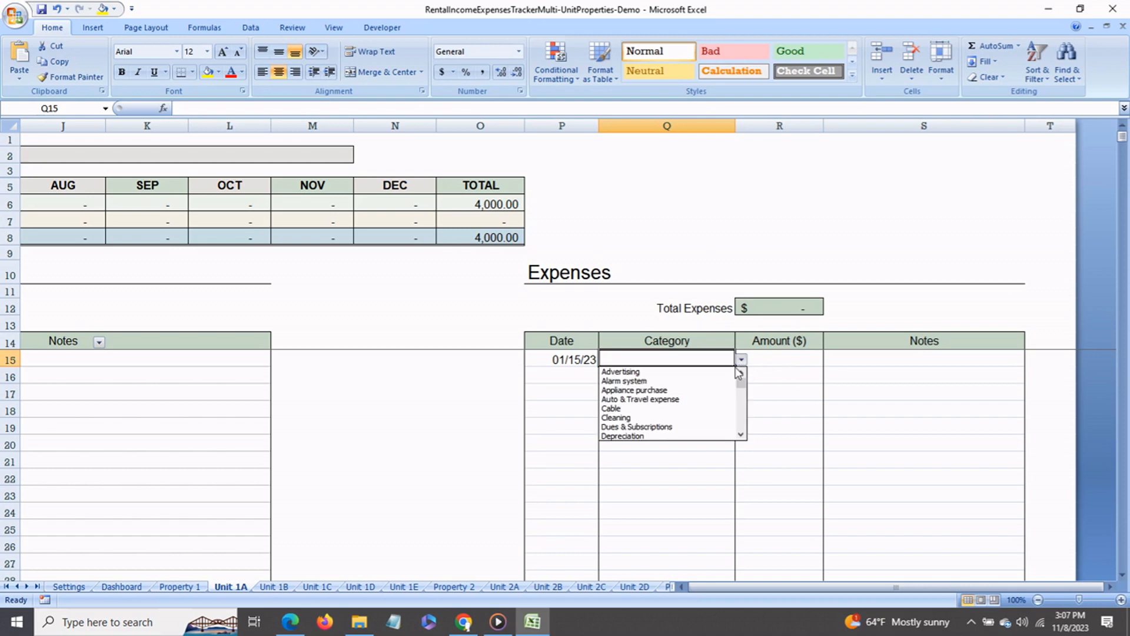
left_click(716, 391)
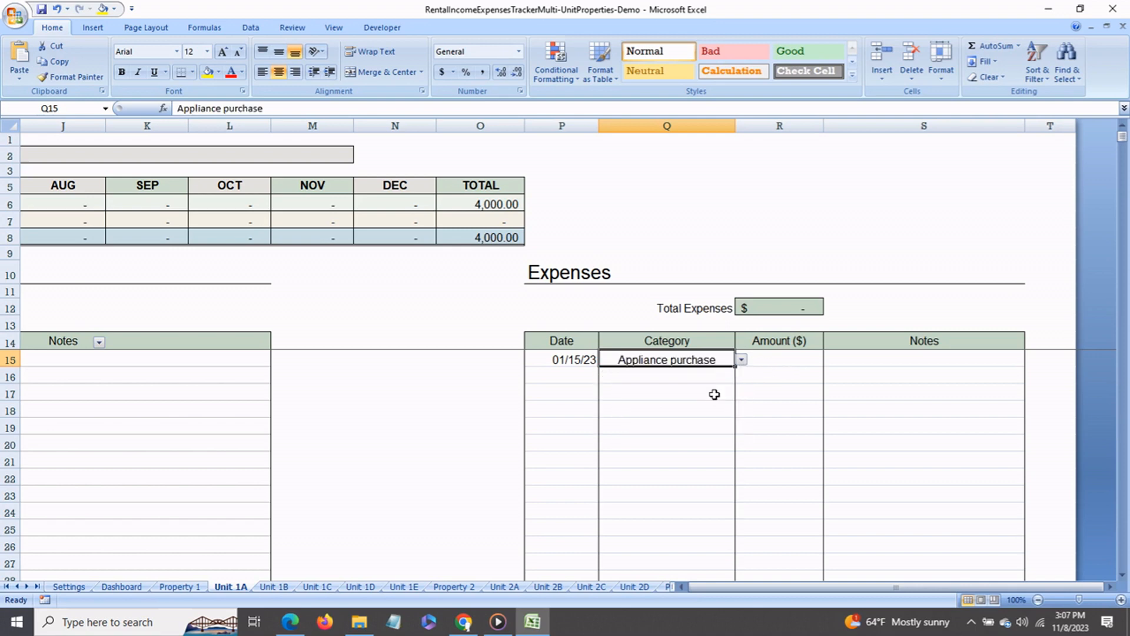
left_click(779, 366)
type("100")
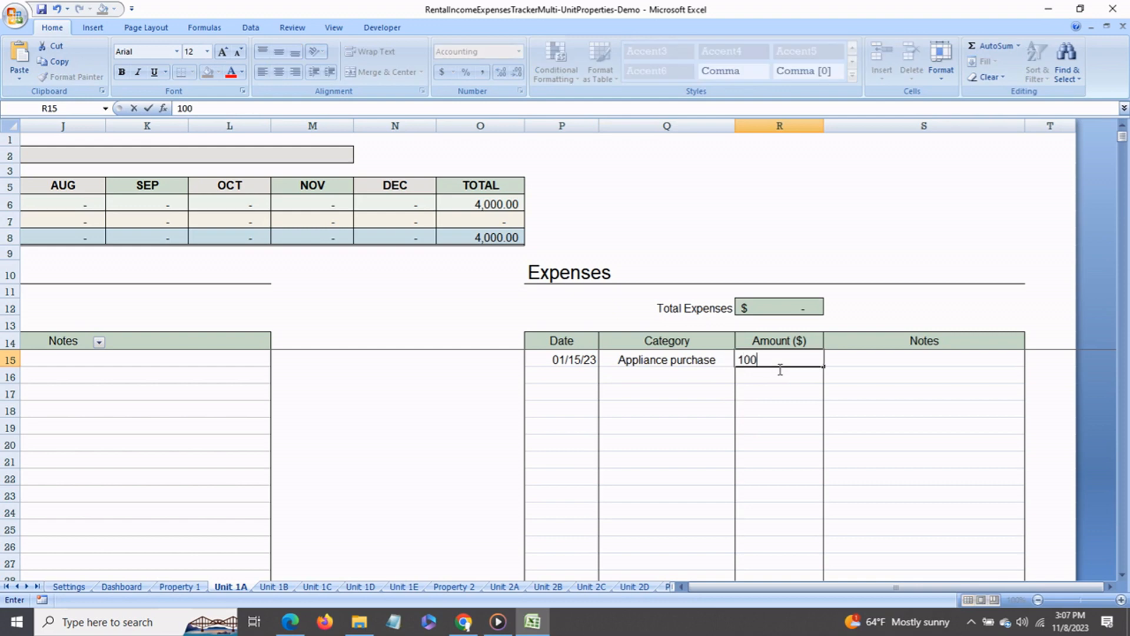
- Add the note "Home Depot - microwave" to the Jan 15 appliance purchase expense
left_click(844, 360)
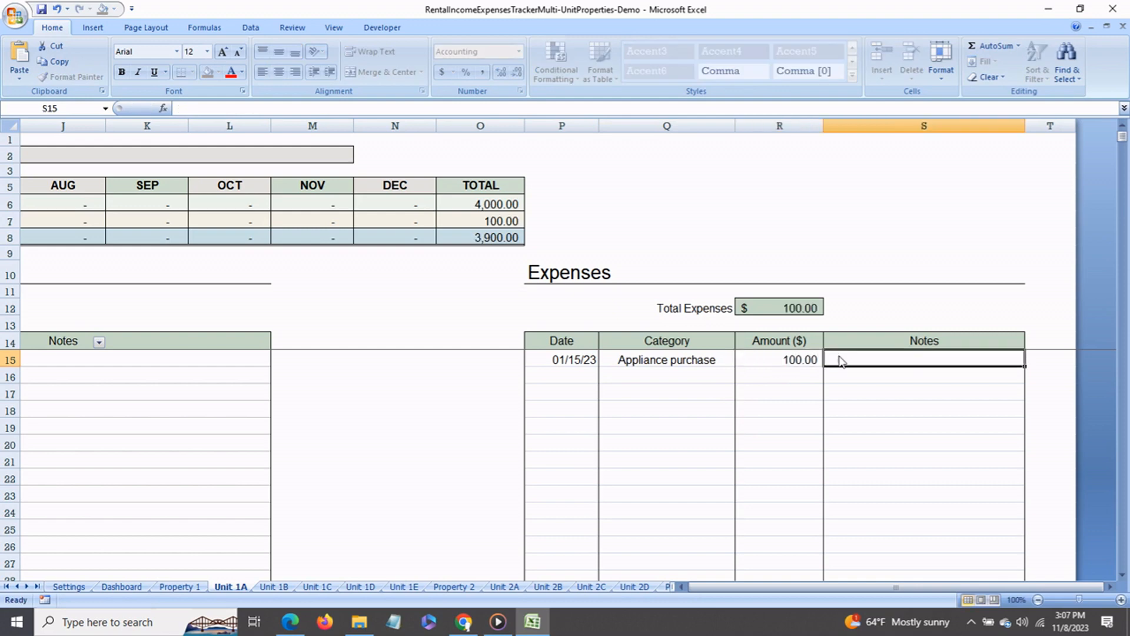
type("Home ")
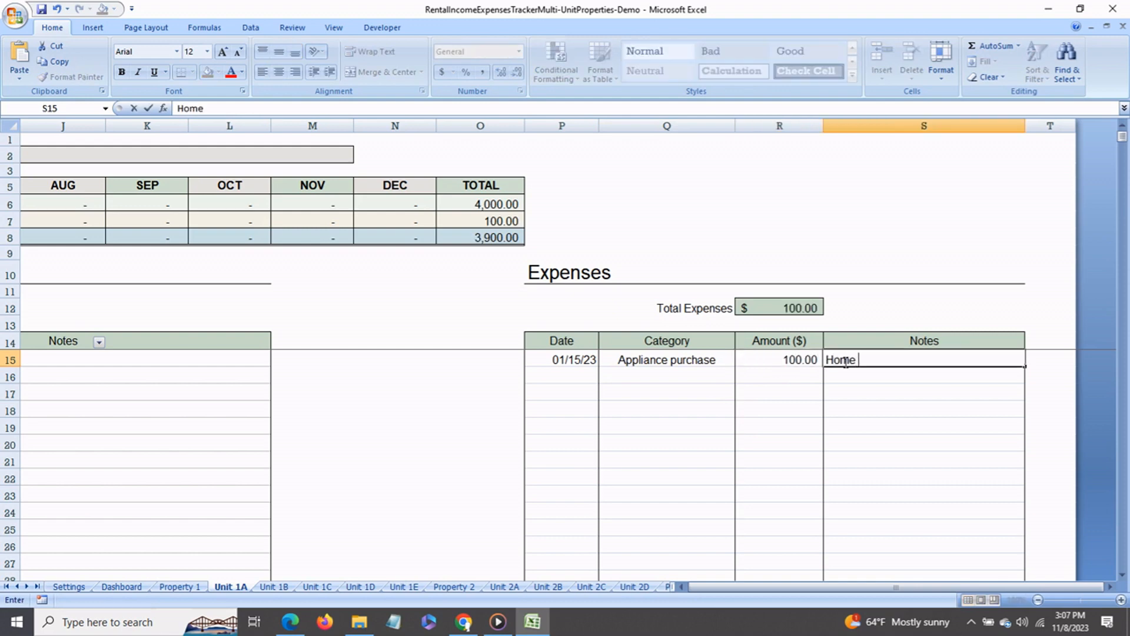
type("Depot - microwave")
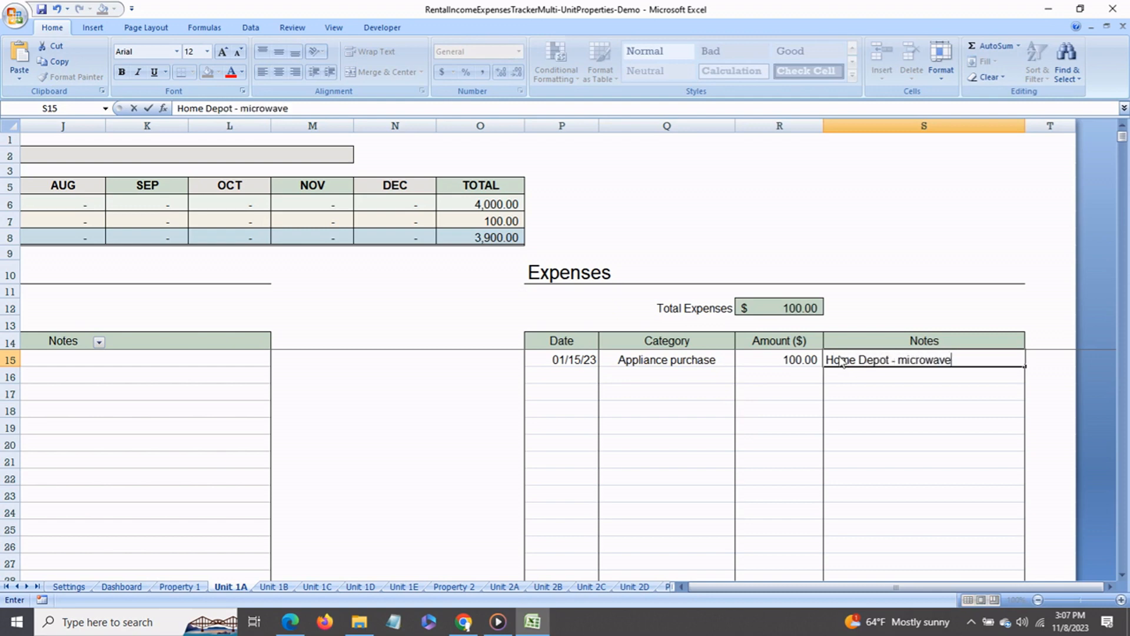
left_click(747, 377)
- Check Unit 1A's total expenses and its January expenses in the monthly summary
left_click(771, 309)
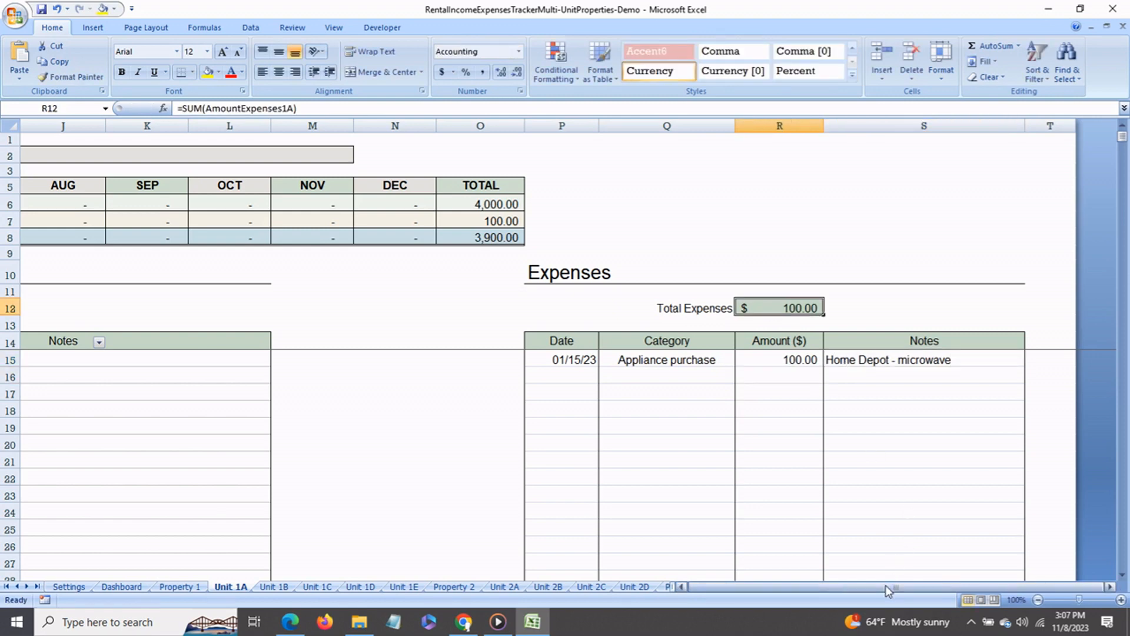
left_click_drag(888, 588, 857, 588)
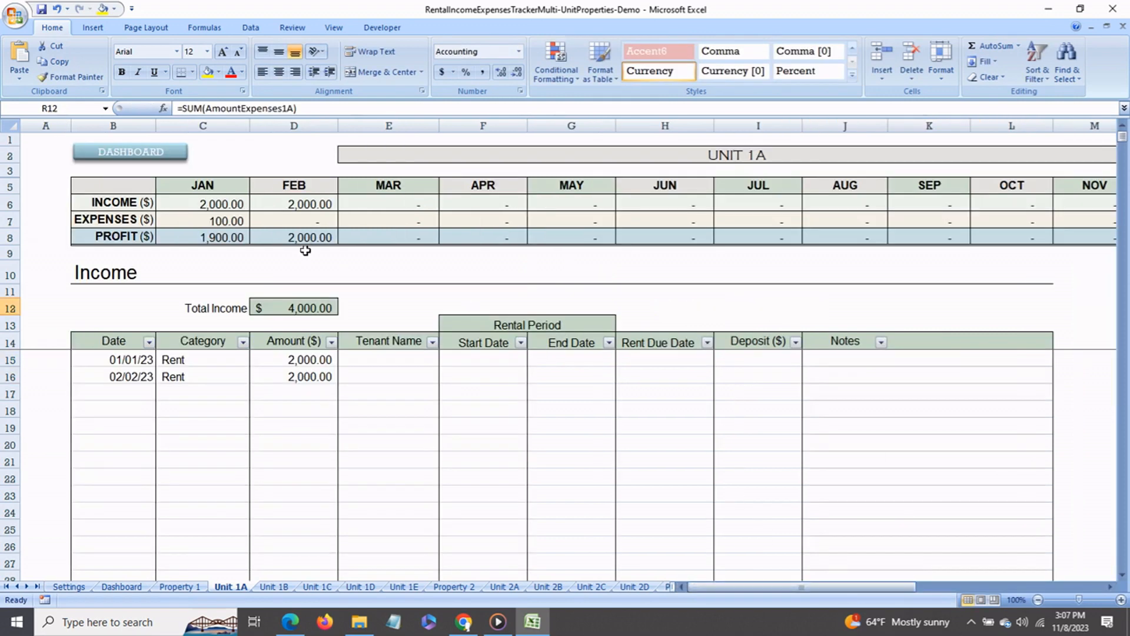
left_click(223, 224)
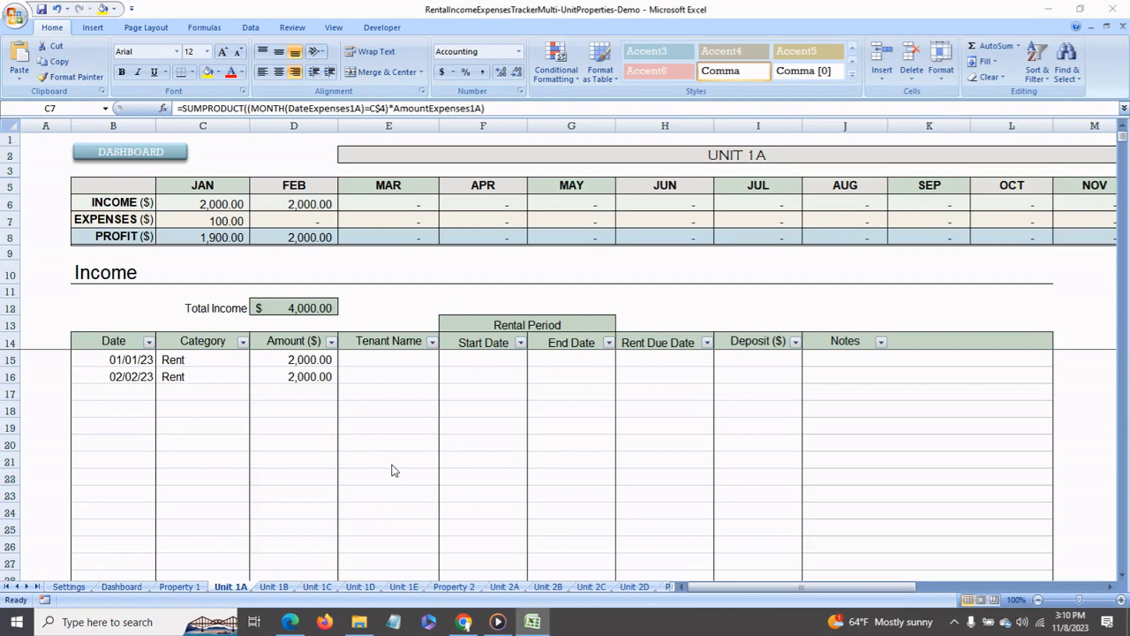
- Review the income, expenses, profit and profit margin totals for all properties on the Dashboard sheet
left_click(127, 589)
scroll(365, 412, "up", 20)
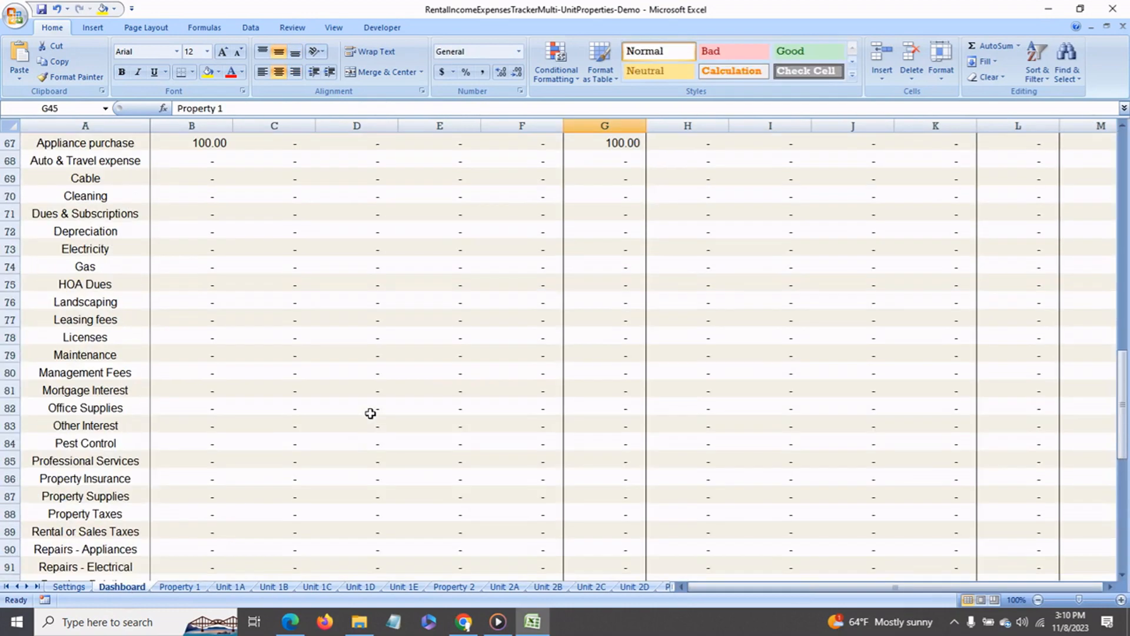
scroll(325, 345, "up", 1)
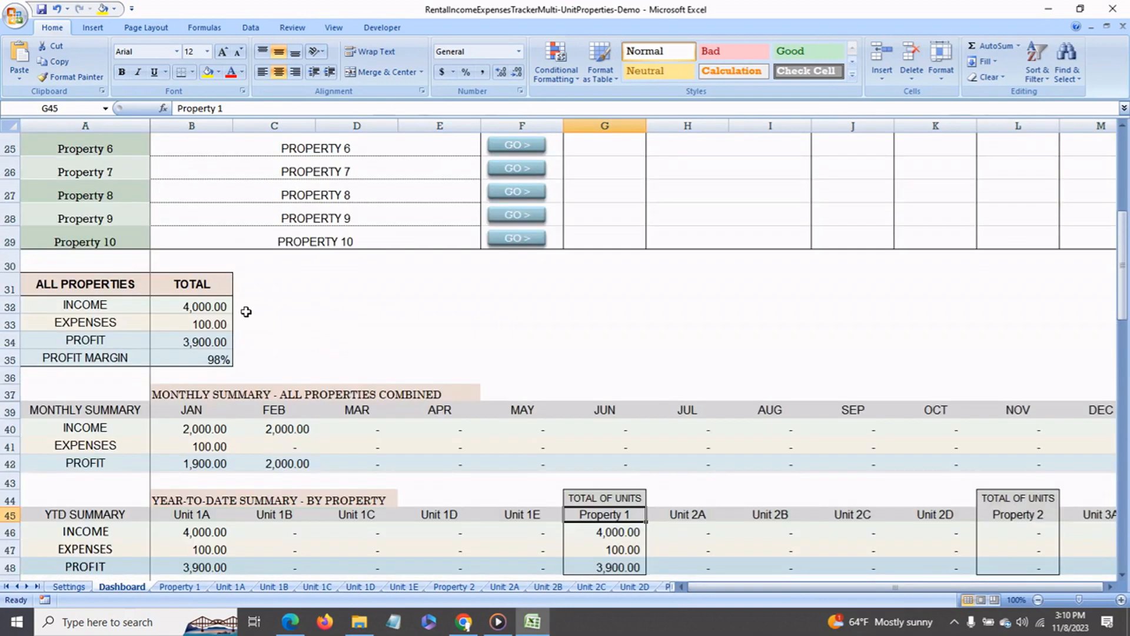
left_click(212, 312)
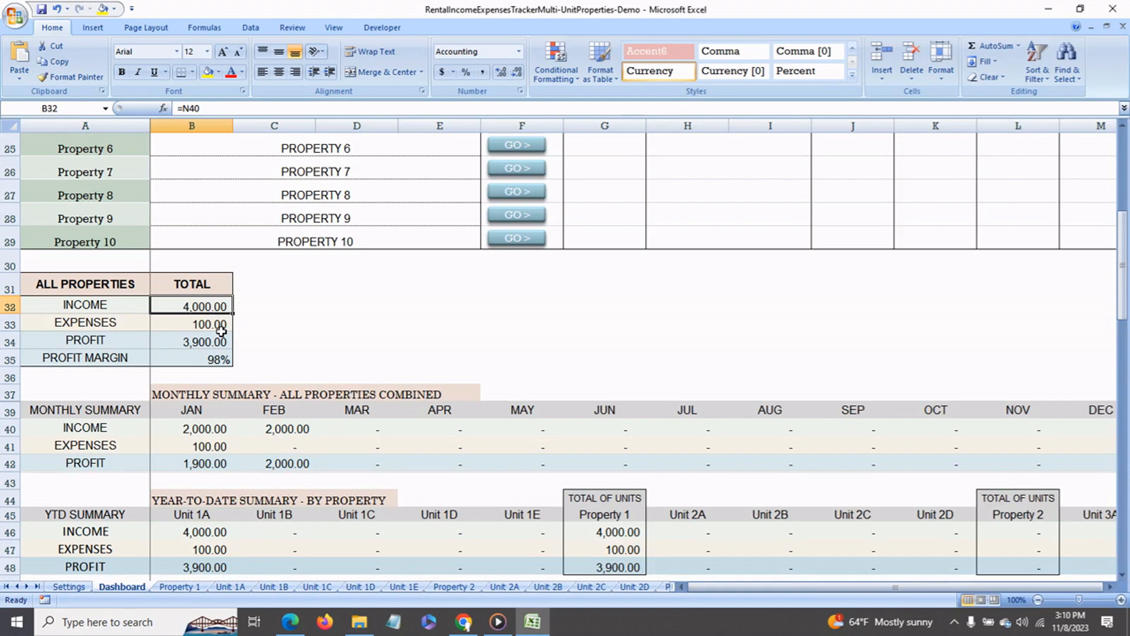
left_click(221, 332)
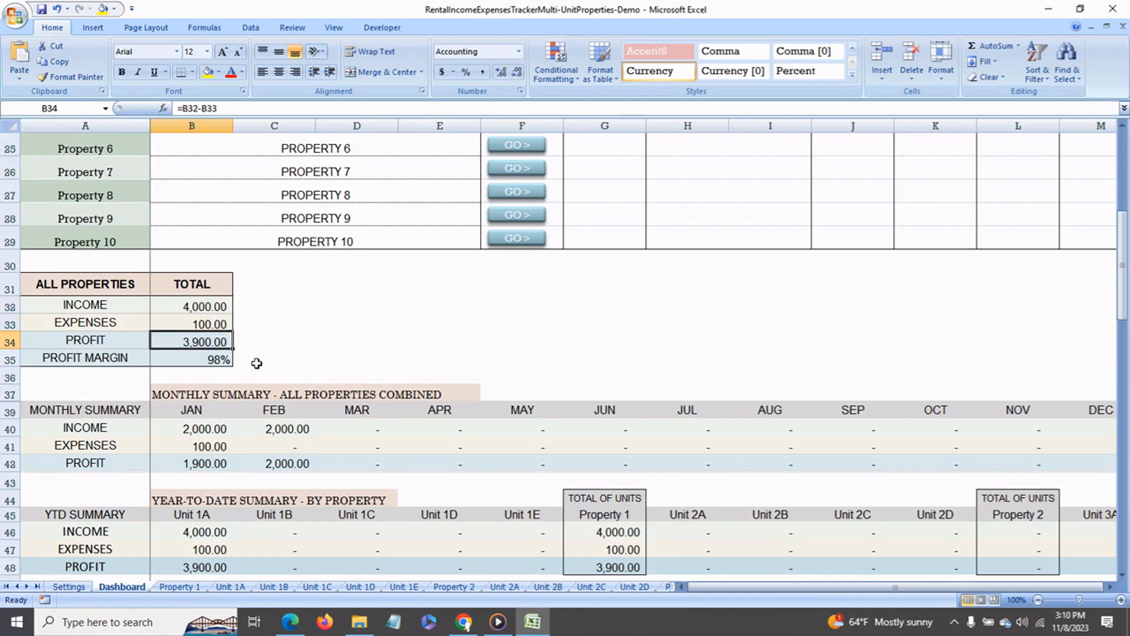
left_click(226, 365)
- Check the January and February income in the Dashboard's monthly summary for all properties combined
scroll(412, 369, "down", 2)
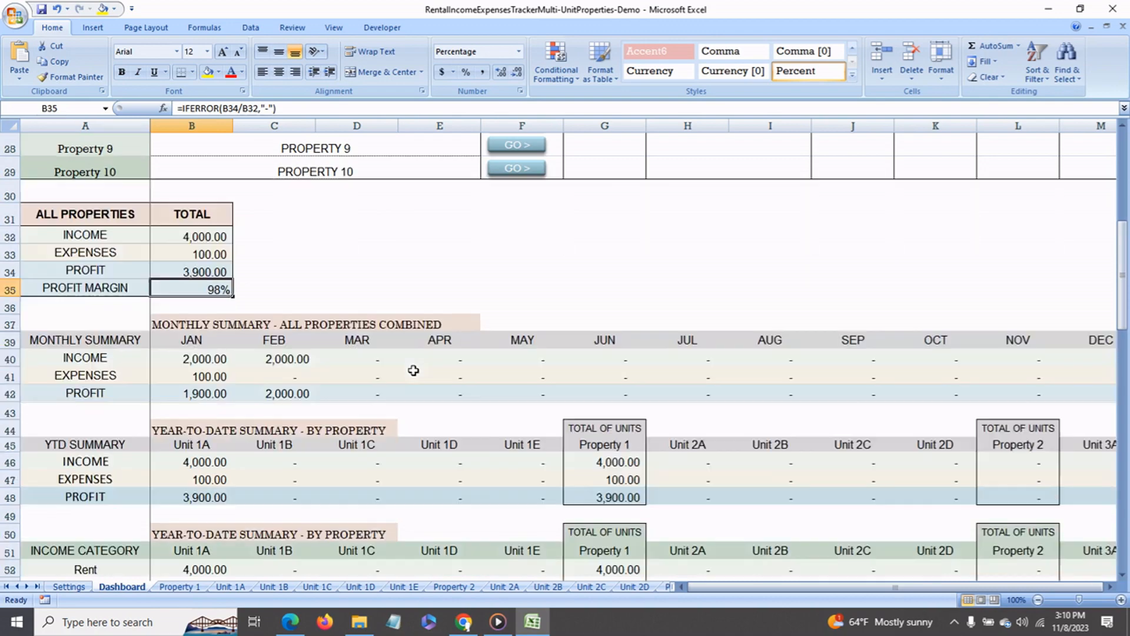
left_click(226, 293)
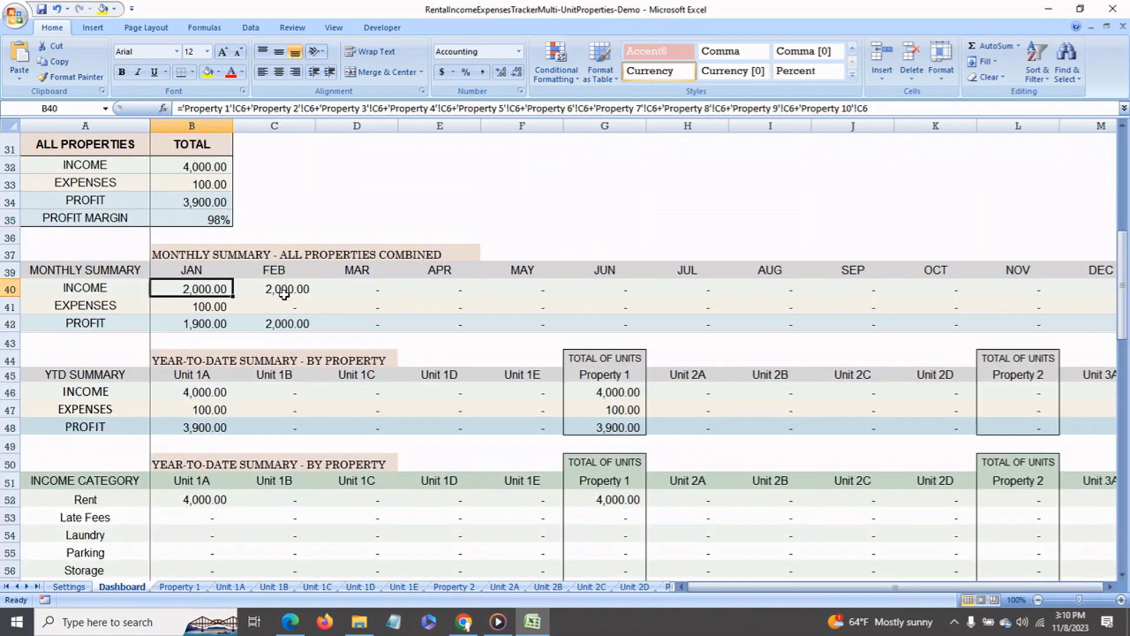
left_click(285, 295)
- Compare the year-to-date summary of Unit 1A with the total of units for Property 1
scroll(343, 443, "down", 1)
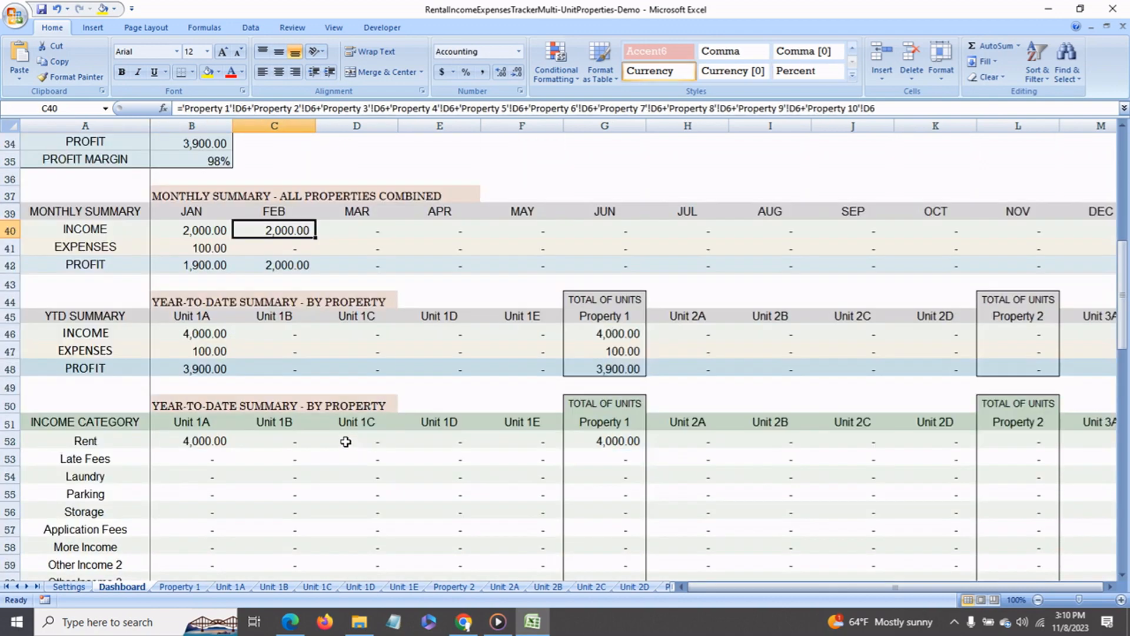
left_click(222, 336)
left_click(216, 321)
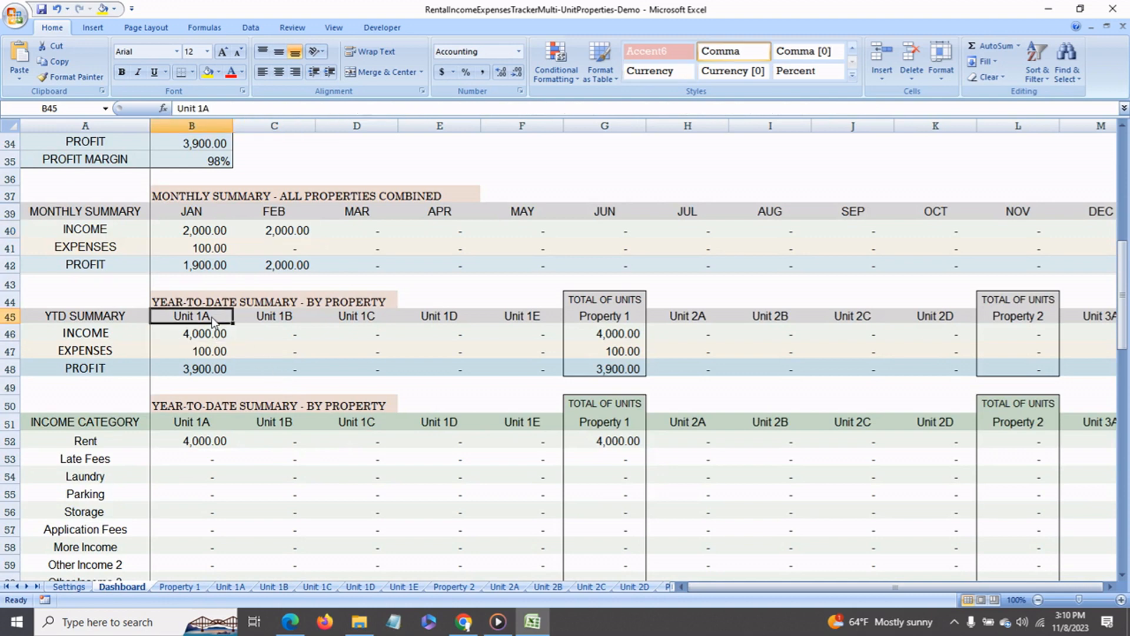
left_click(622, 338)
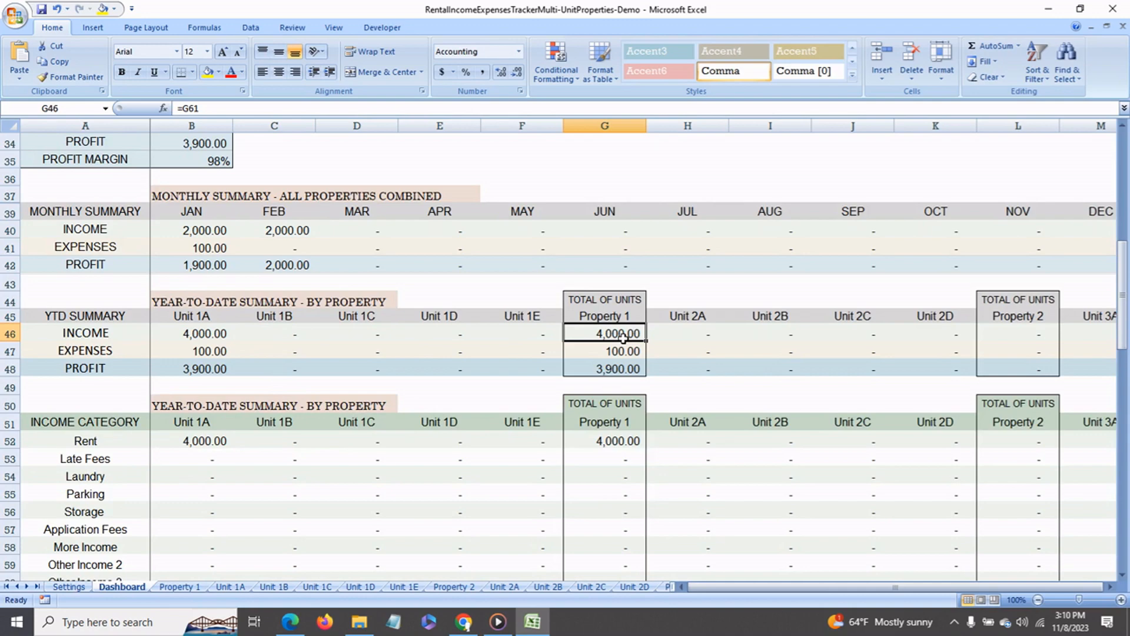
- Inspect Unit 1A's year-to-date Rent income and Appliance purchase expense in the category summaries
scroll(529, 452, "down", 3)
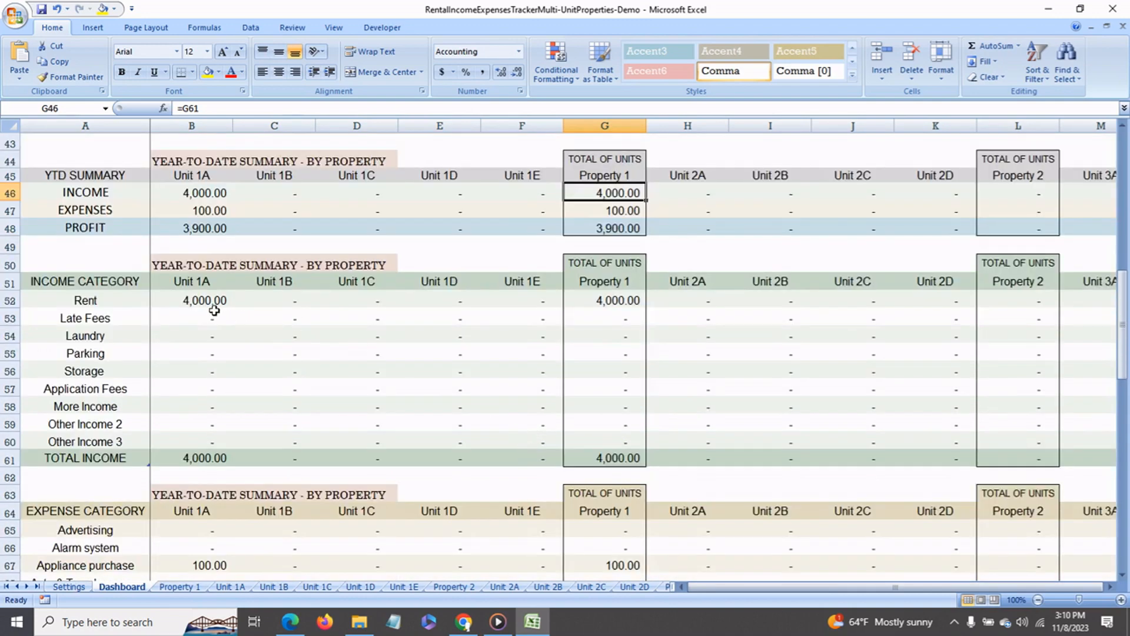
left_click(211, 304)
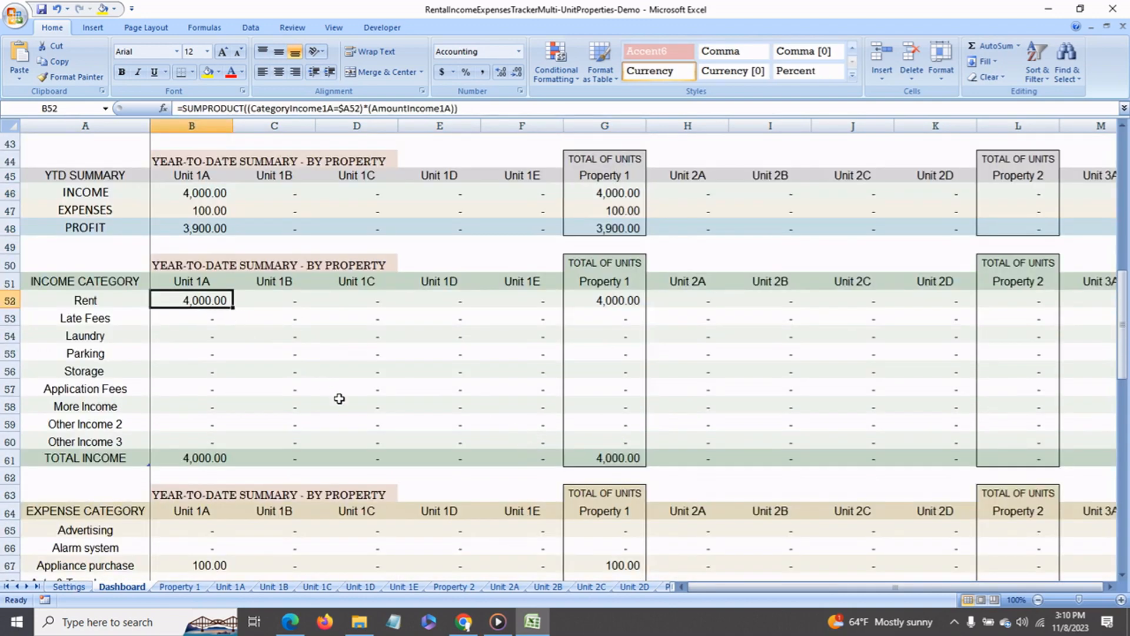
scroll(339, 398, "down", 3)
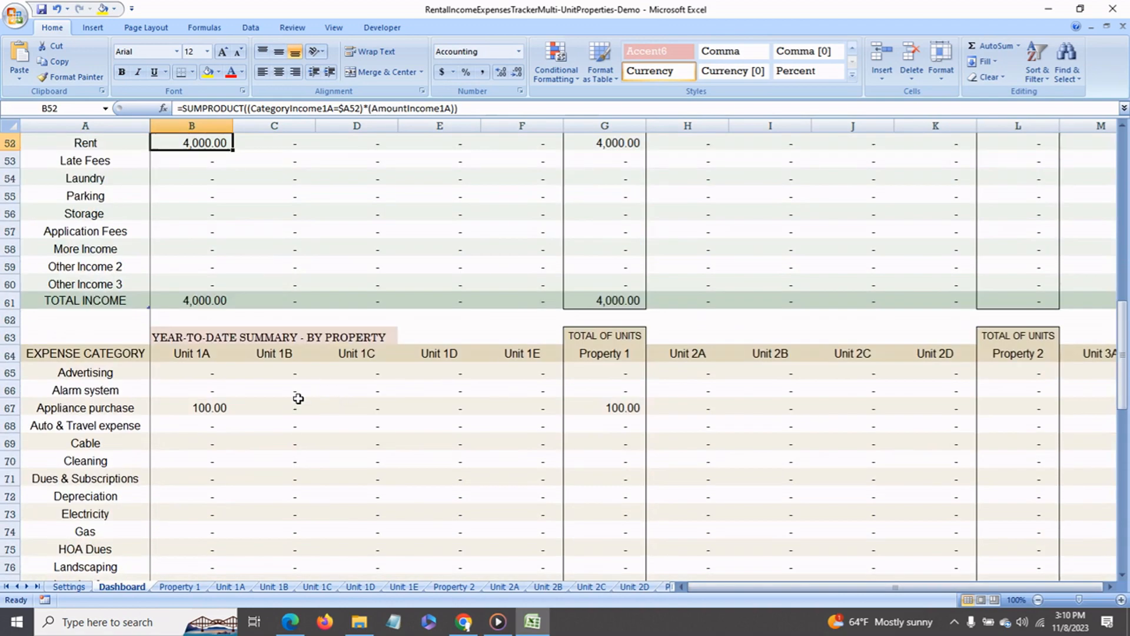
left_click(212, 414)
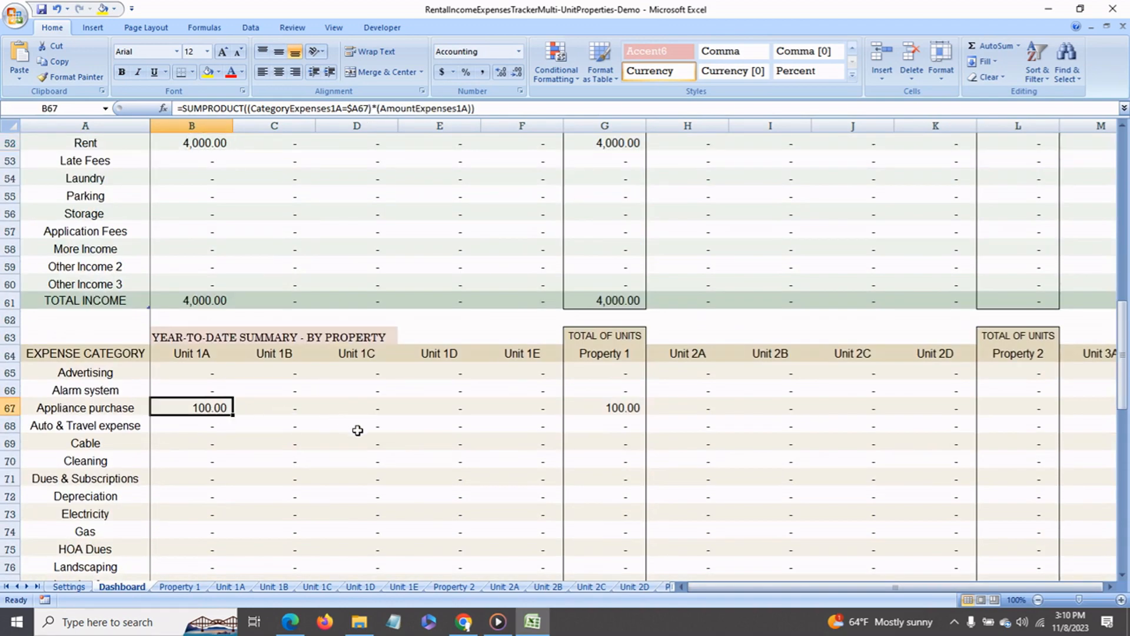
- Examine the Dashboard chart's income, expenses and profit bars for Unit 1A and Property 1
scroll(358, 431, "down", 16)
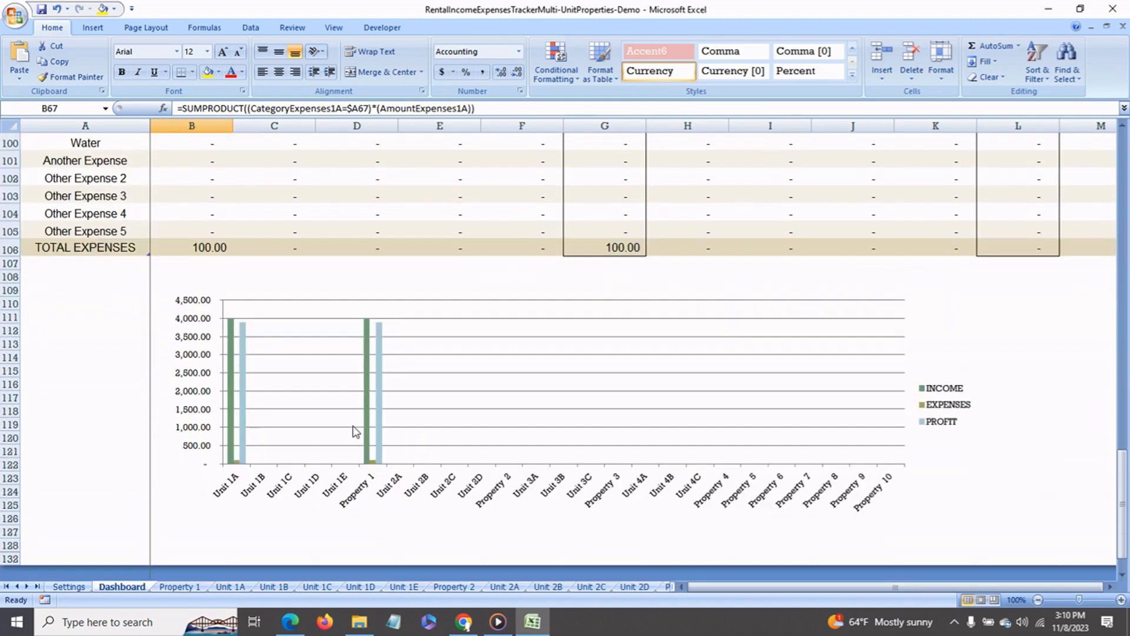
left_click(233, 463)
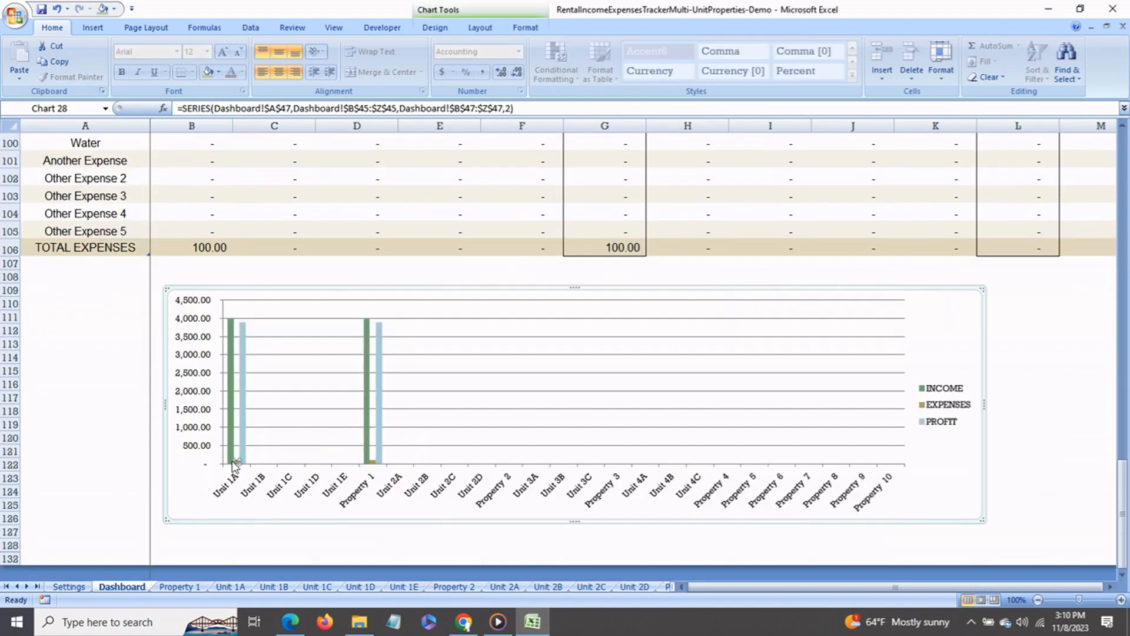
left_click(377, 454)
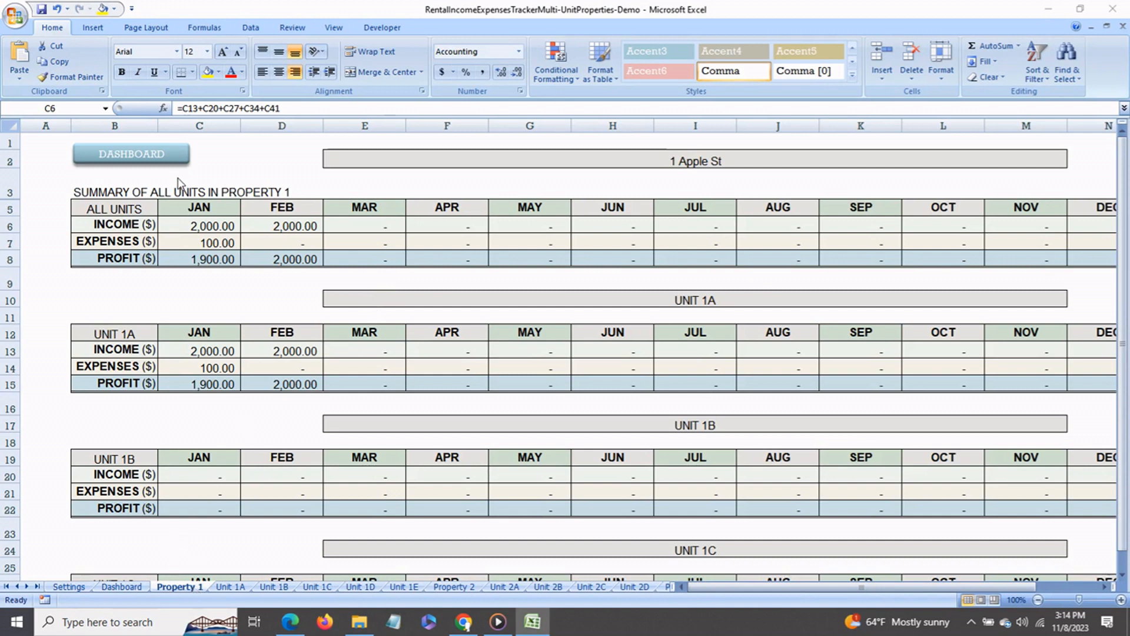
- Review January income on the Property 1 sheet for all units combined and for Units 1A, 1B and 1C
left_click(193, 224)
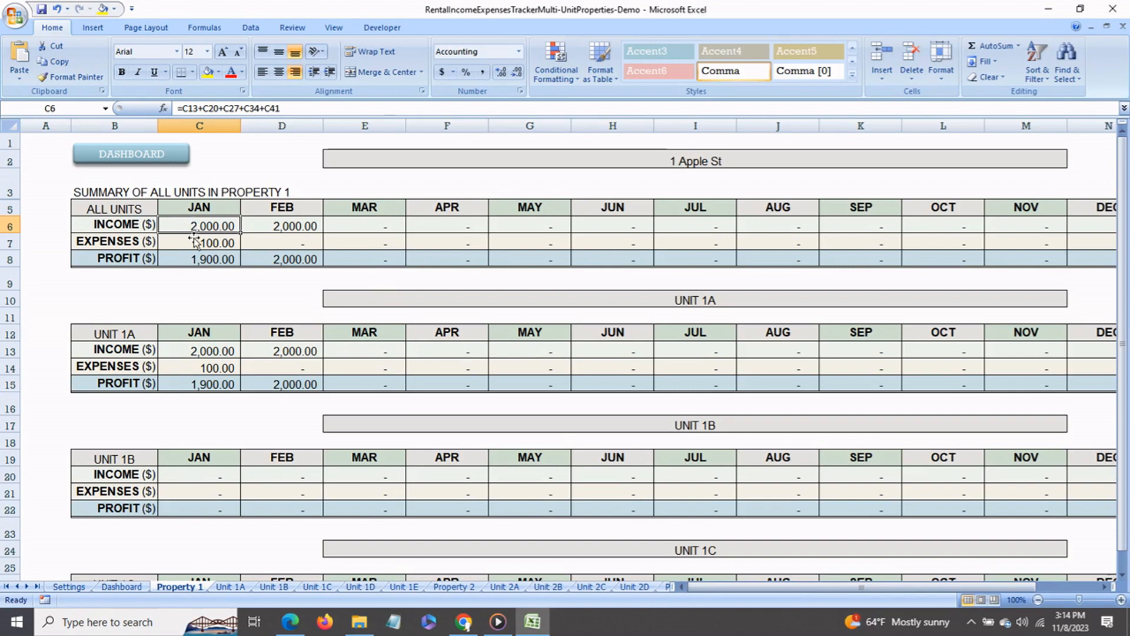
left_click(213, 353)
left_click(198, 476)
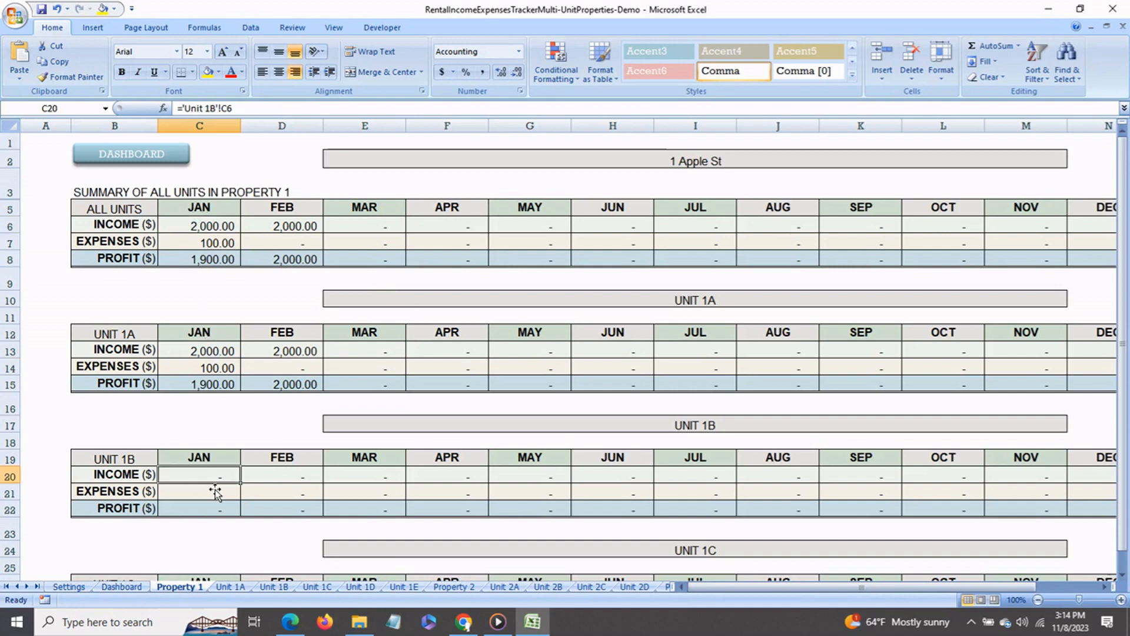
scroll(216, 489, "down", 2)
left_click(217, 486)
scroll(222, 497, "down", 5)
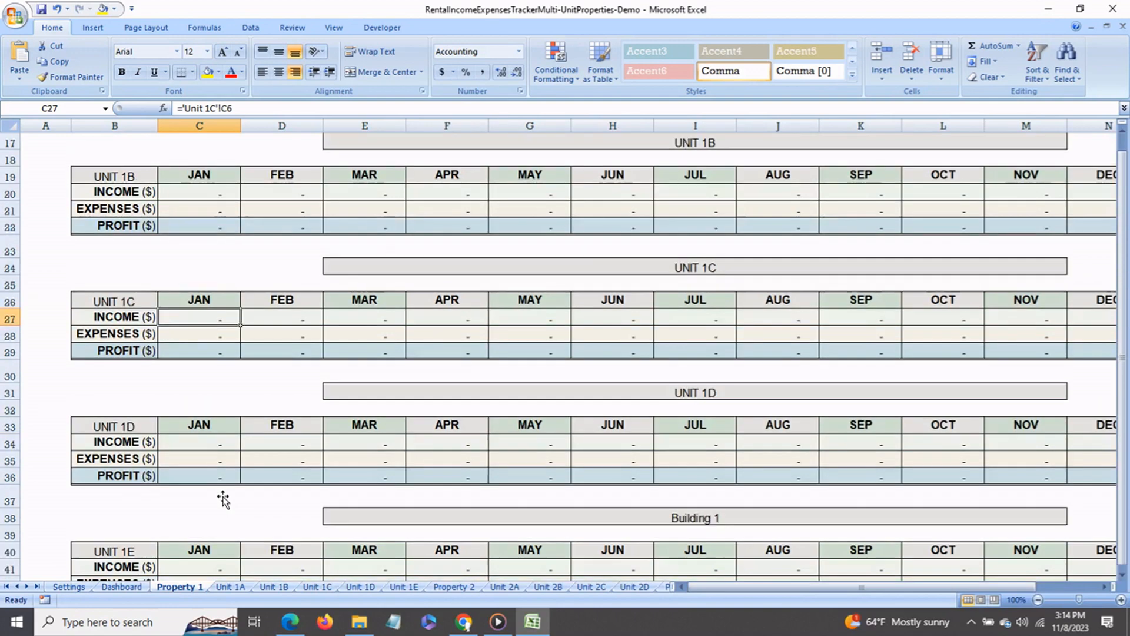